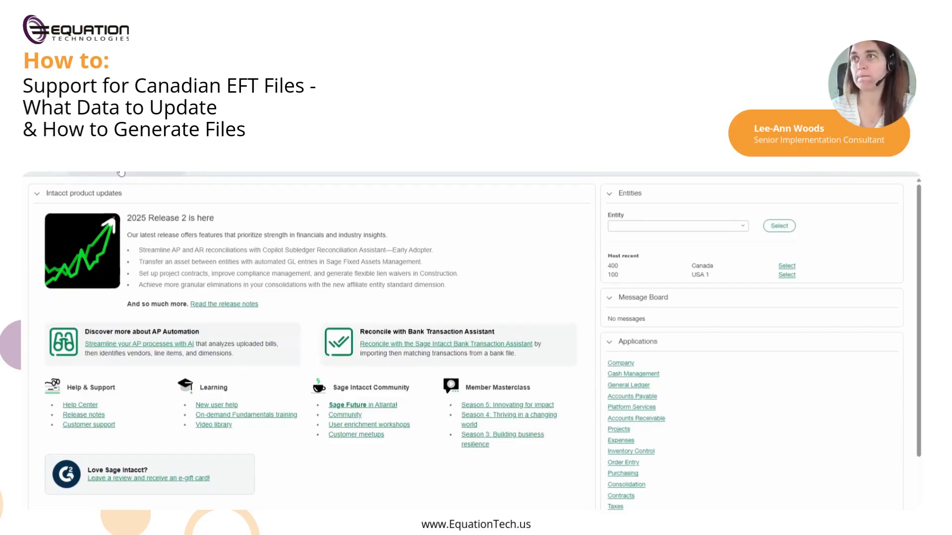
# Open the Sage Cloud Services configuration from the company's application subscriptions.
pyautogui.click(118, 172)
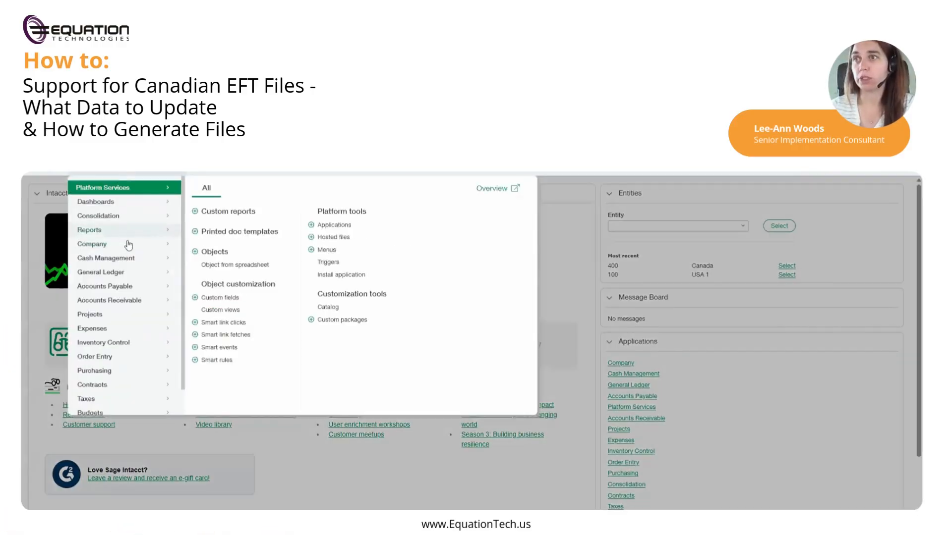
pyautogui.click(127, 243)
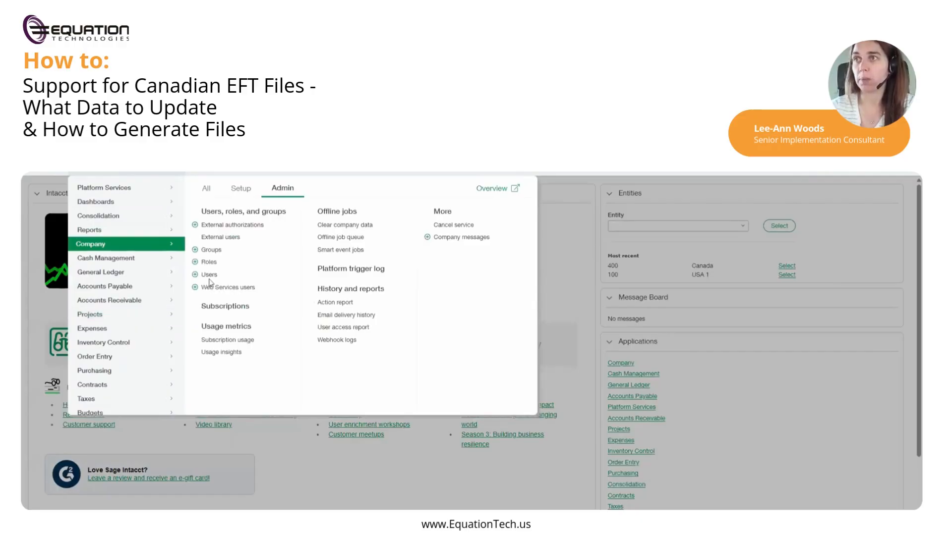
pyautogui.click(241, 307)
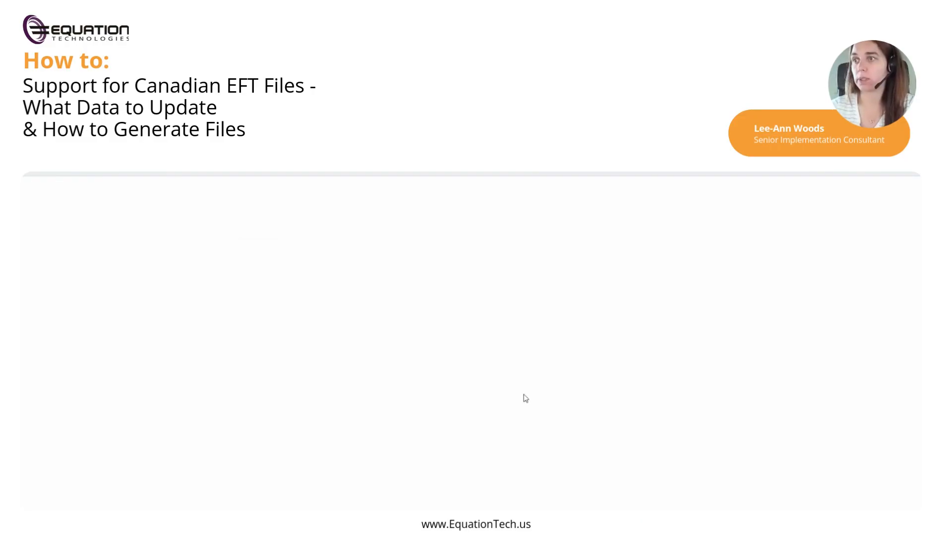
pyautogui.scroll(-20, 245, 433)
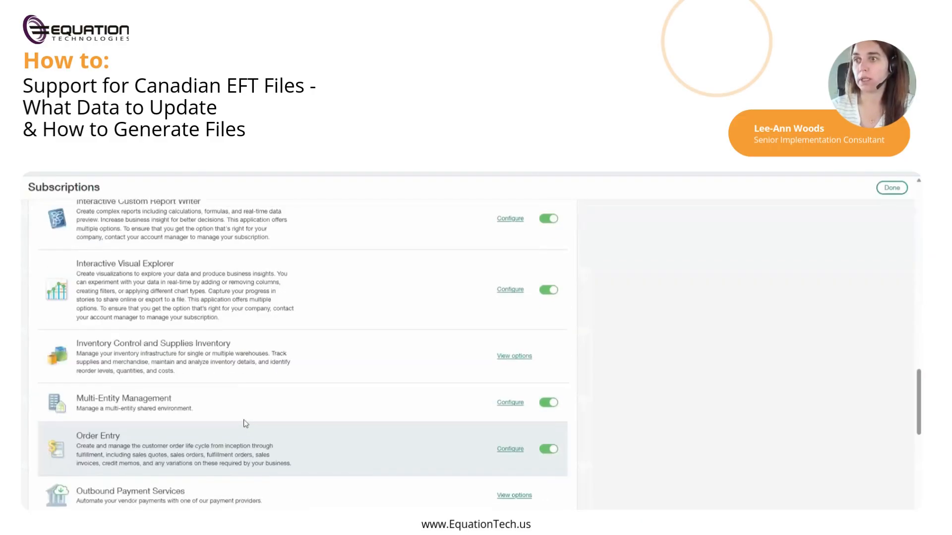
pyautogui.scroll(-4, 58, 328)
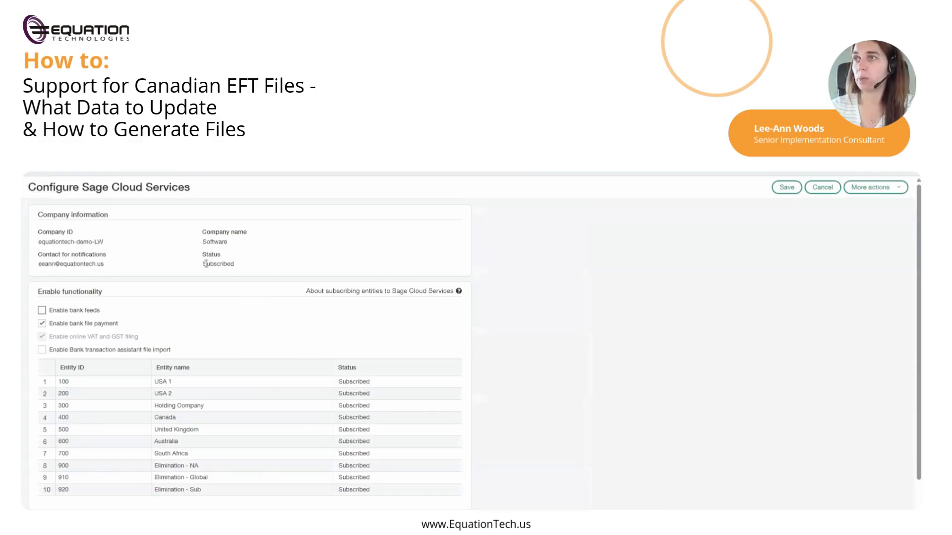
# Check the Sage Cloud Services subscription status and the Enable bank file payment option, and save the configuration.
pyautogui.moveTo(204, 265); pyautogui.dragTo(250, 271)
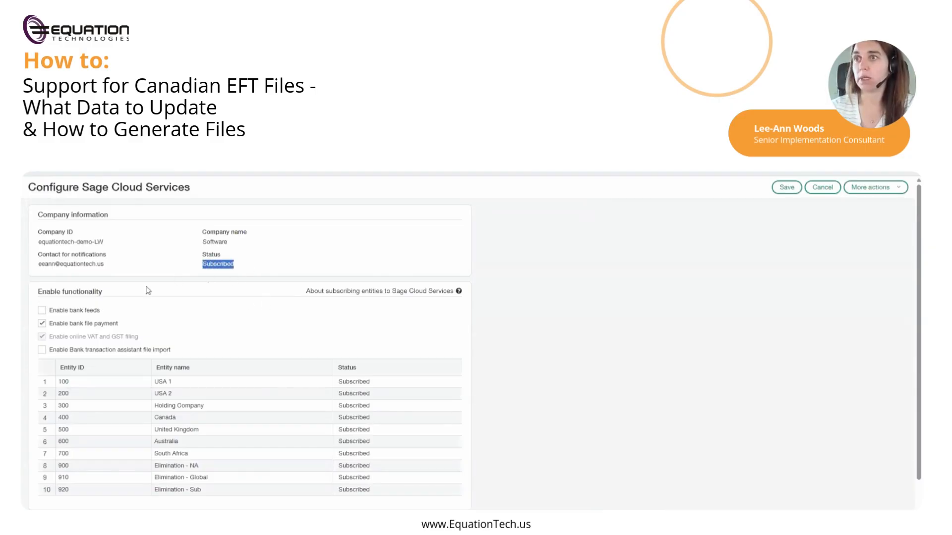
pyautogui.moveTo(119, 326); pyautogui.dragTo(52, 327)
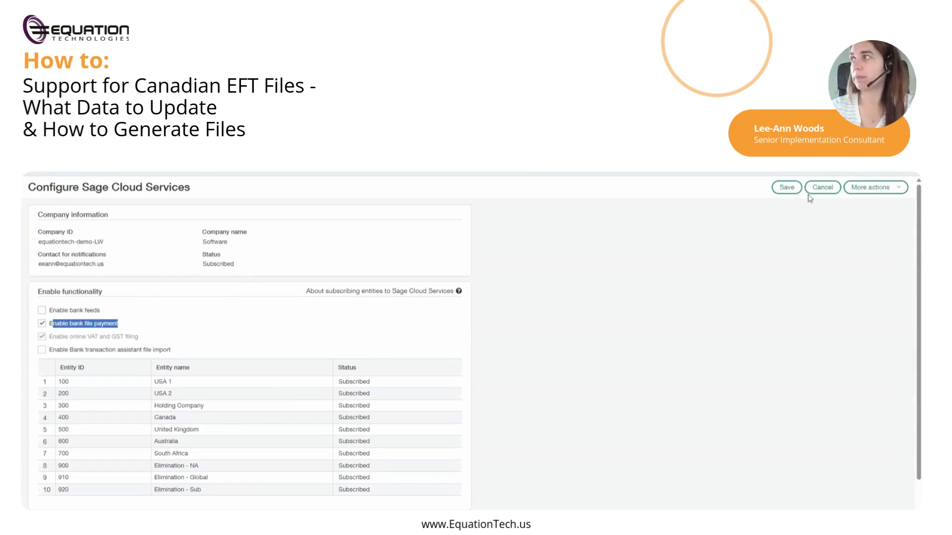
pyautogui.click(781, 190)
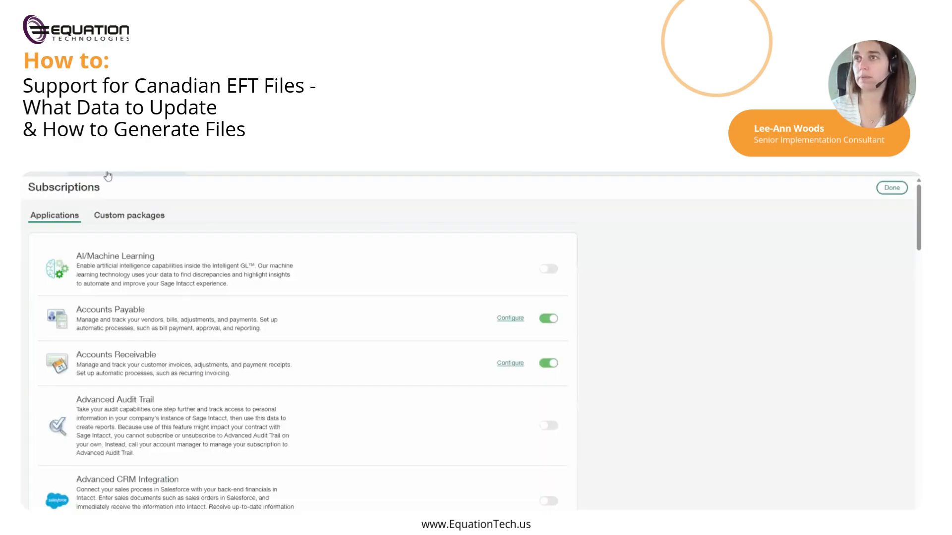
# Open the 400_CHK checking account at RBC for editing and show its bank file settings.
pyautogui.click(106, 175)
pyautogui.moveTo(128, 258)
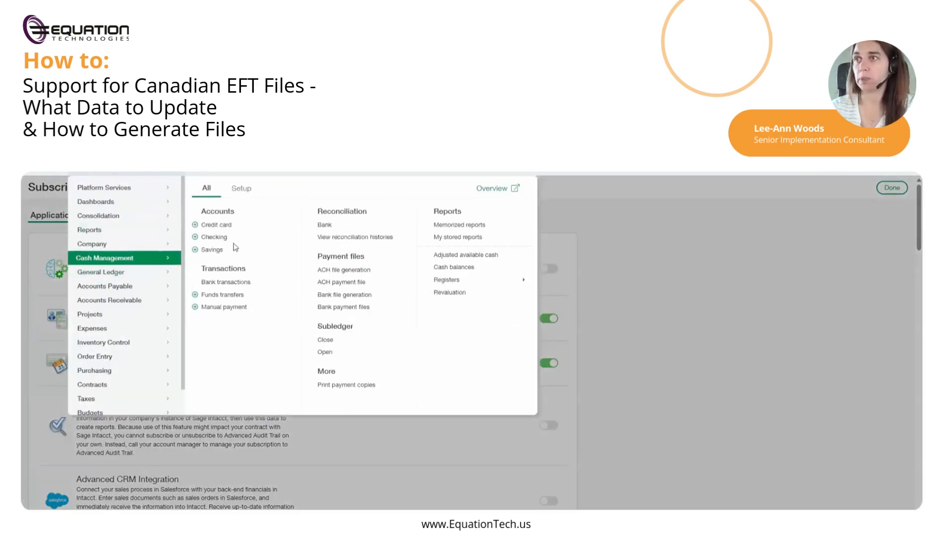
pyautogui.click(235, 242)
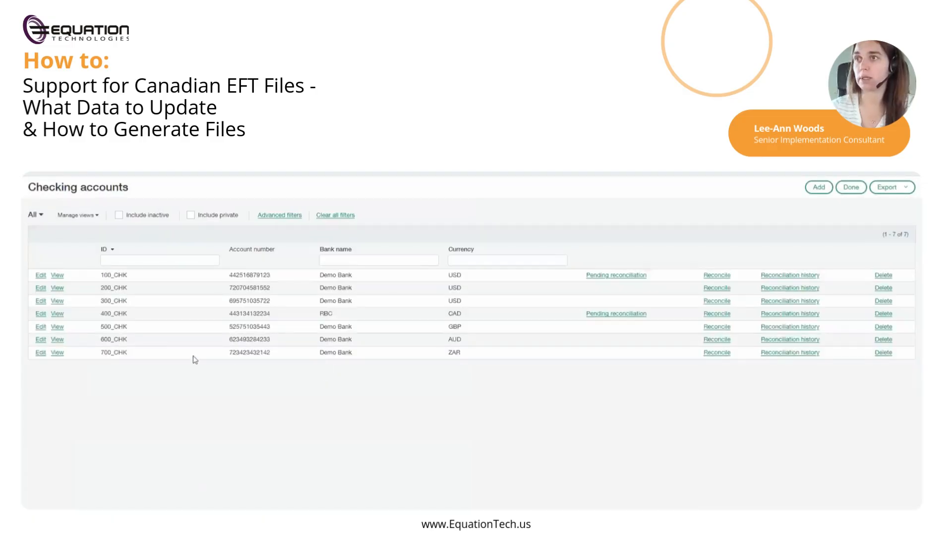
pyautogui.moveTo(99, 318); pyautogui.dragTo(205, 325)
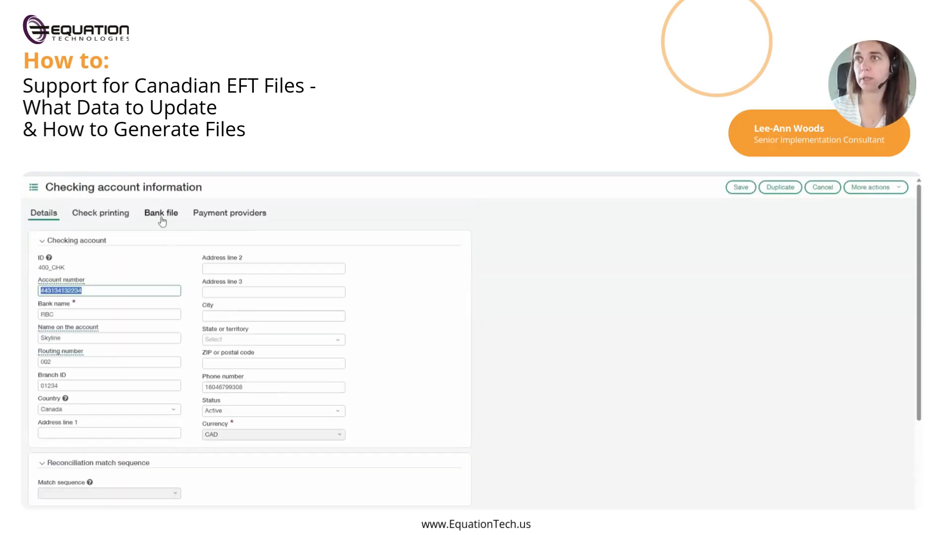
pyautogui.click(162, 214)
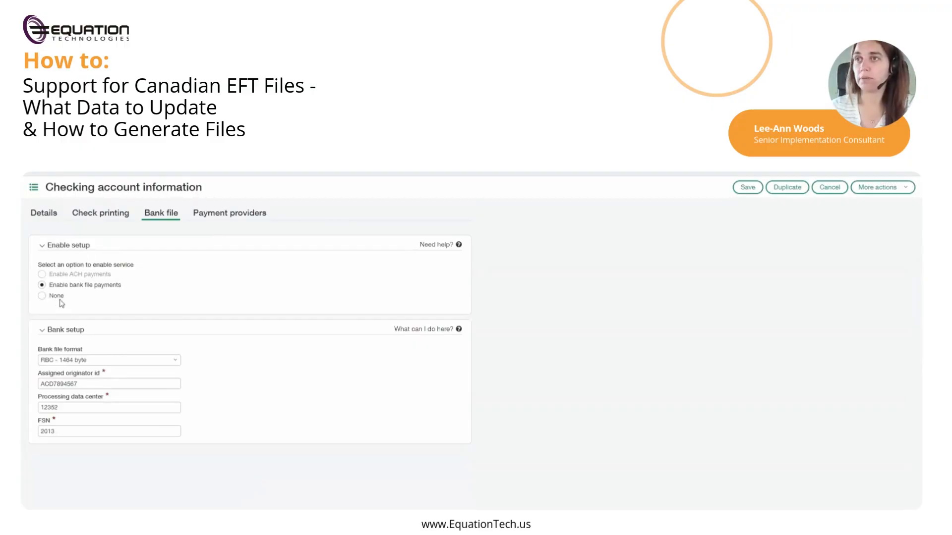
# Switch the bank file service to None and back to Enable bank file payments, and view the available bank file formats.
pyautogui.click(42, 298)
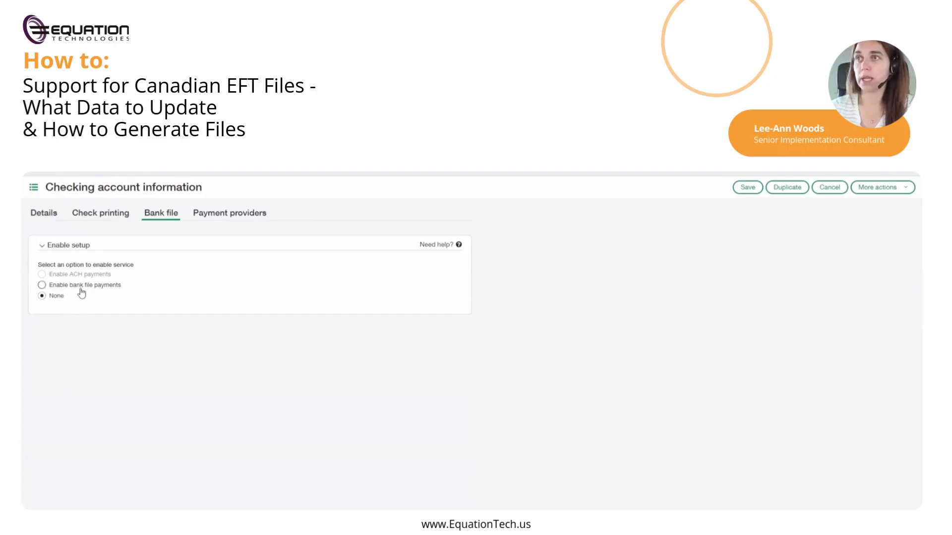
pyautogui.click(44, 285)
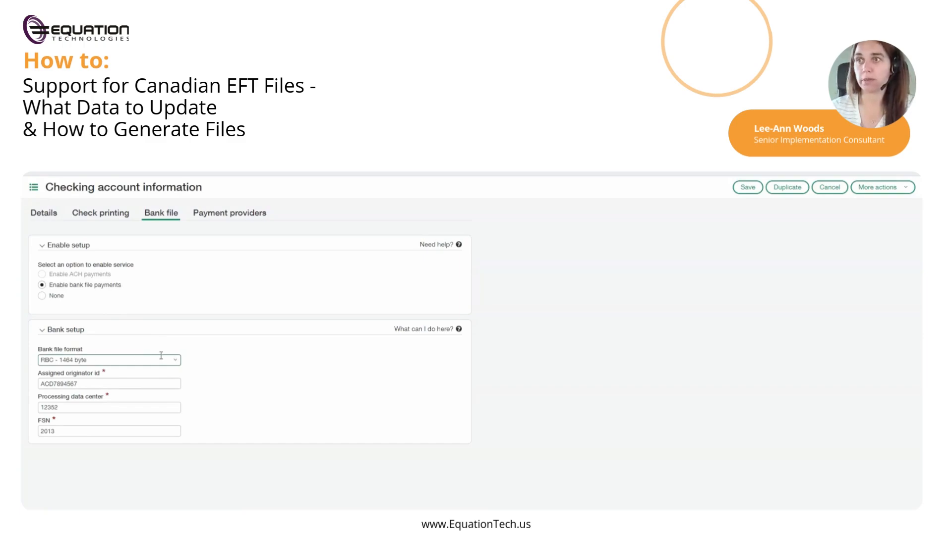
pyautogui.click(179, 360)
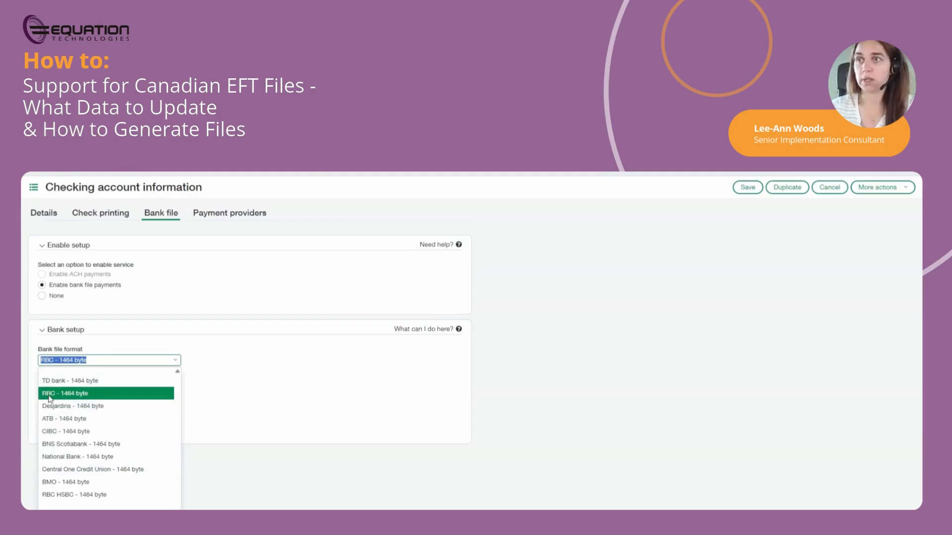
pyautogui.click(222, 380)
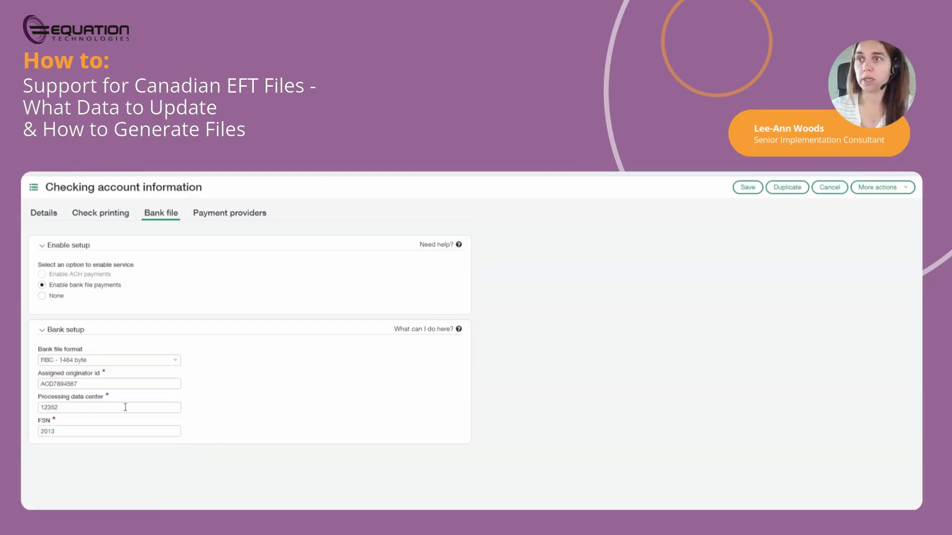
# Examine the assigned originator ID in the bank setup, and leave the checking account without saving.
pyautogui.click(45, 384)
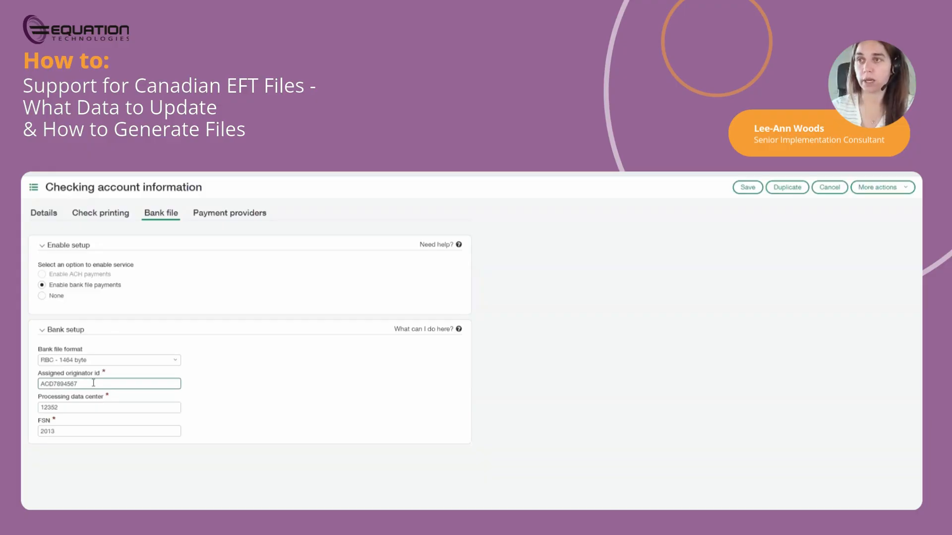
pyautogui.moveTo(93, 383); pyautogui.dragTo(30, 392)
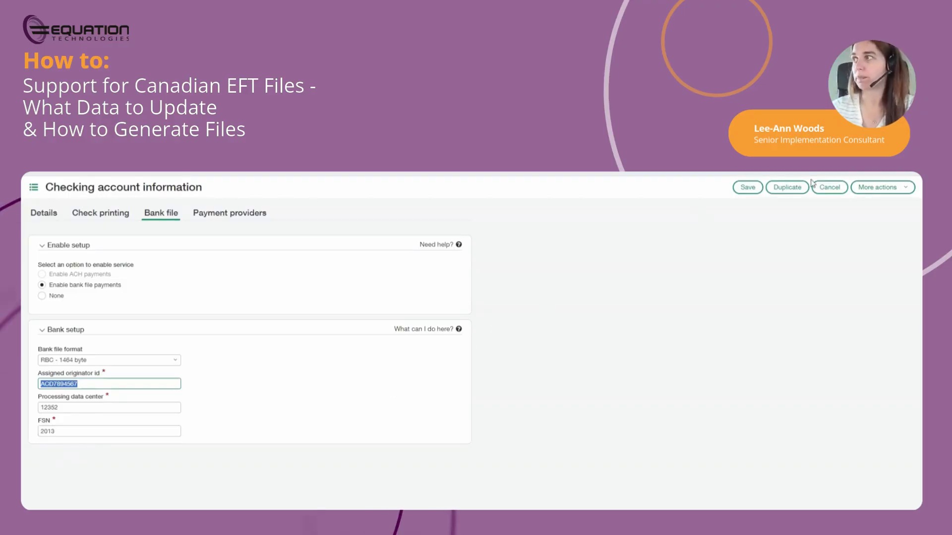
pyautogui.click(823, 189)
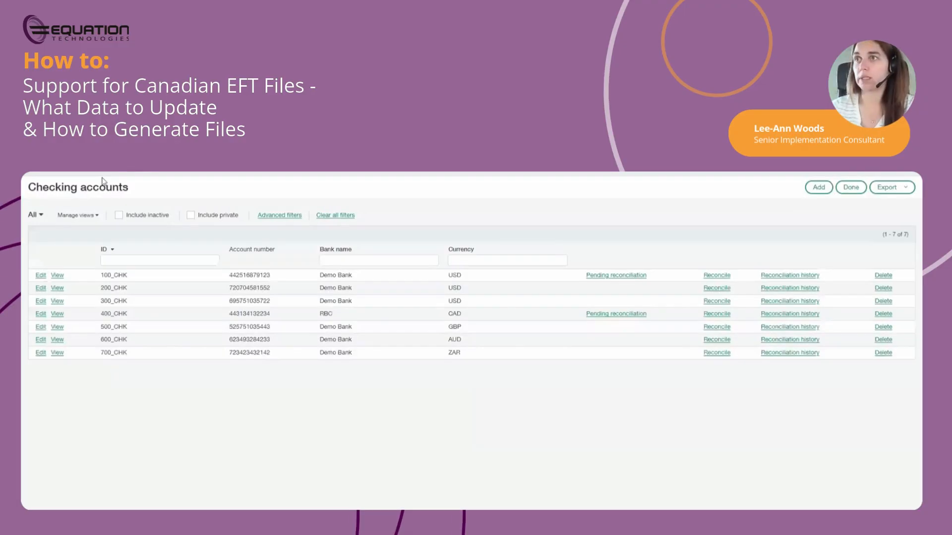
# Examine vendor National Grid's bank file payment details, including the branch transit number, and leave the vendor record without saving.
pyautogui.click(103, 177)
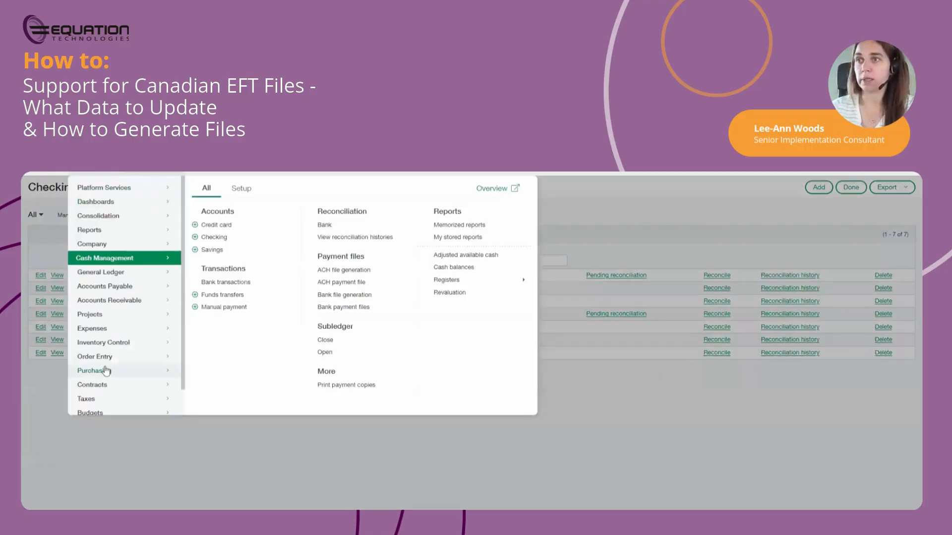
pyautogui.click(132, 290)
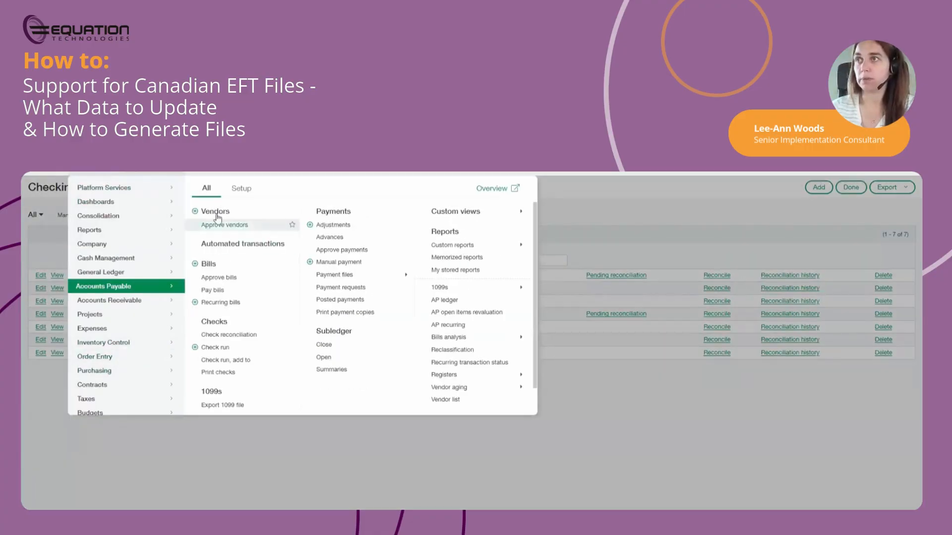
pyautogui.click(215, 212)
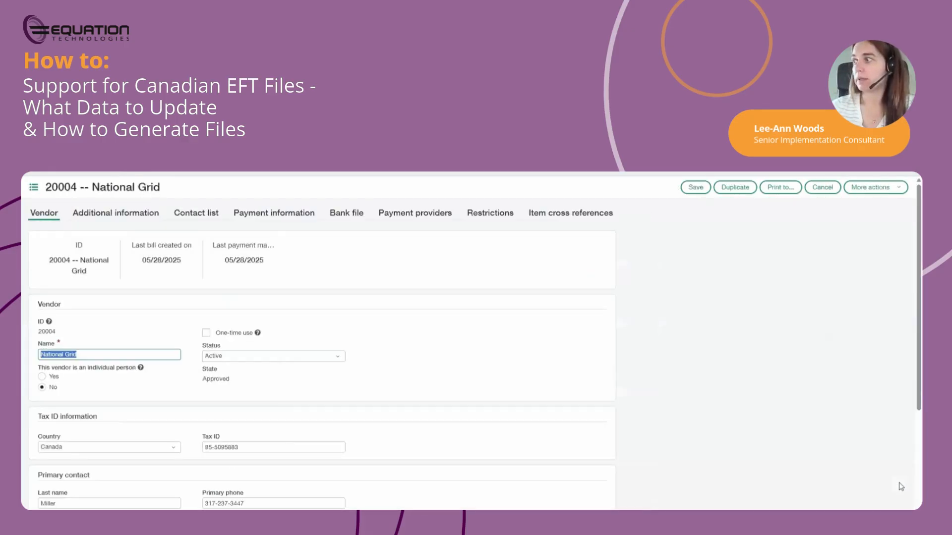
pyautogui.click(342, 220)
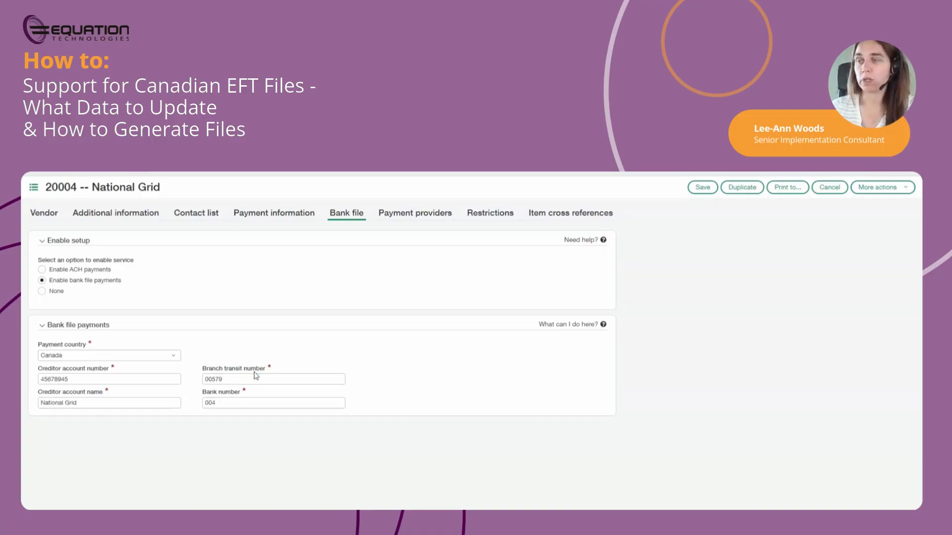
pyautogui.moveTo(212, 379); pyautogui.dragTo(244, 379)
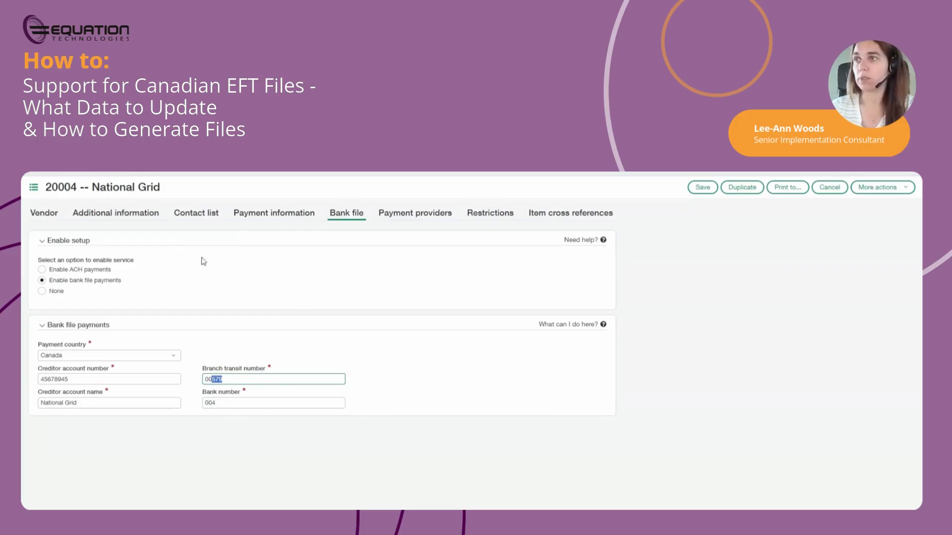
pyautogui.click(829, 187)
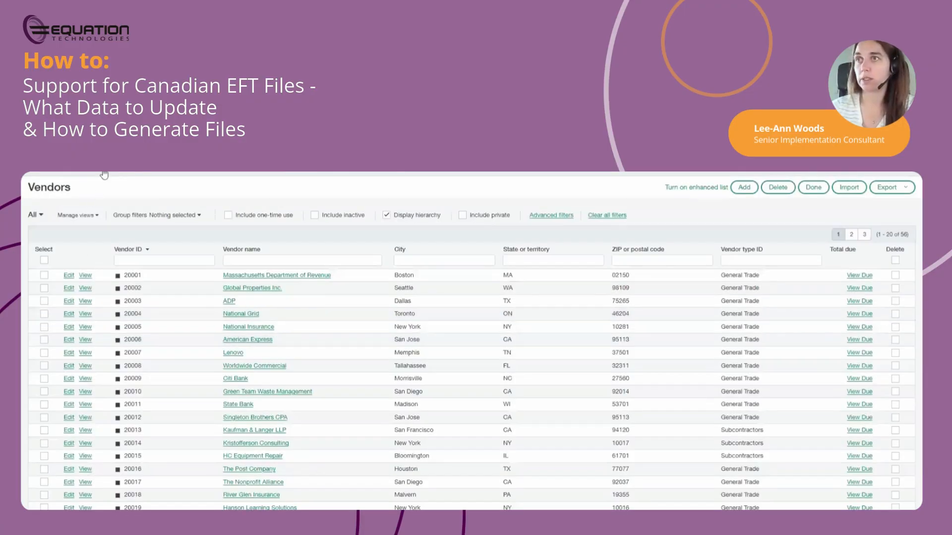
# View the list of Accounts Payable bills and open the Pay bills page.
pyautogui.click(103, 172)
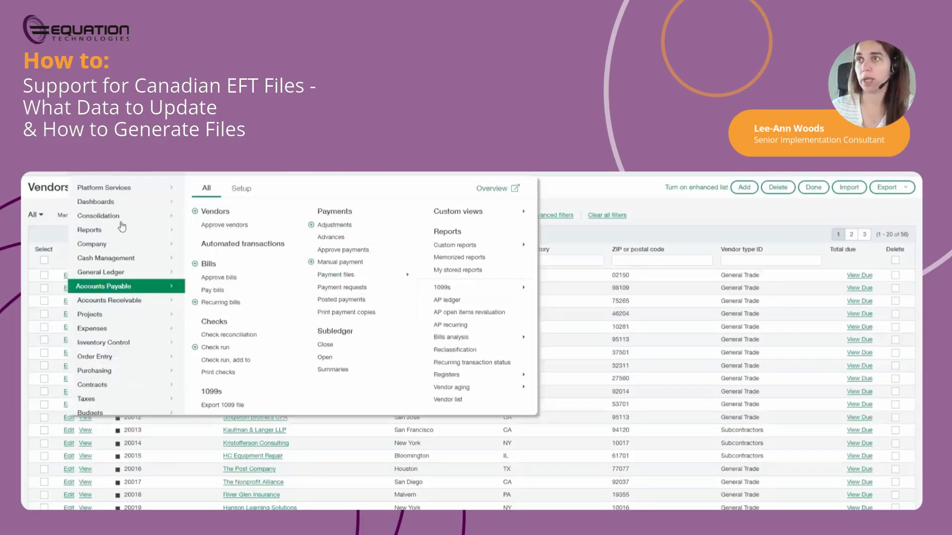
pyautogui.click(209, 264)
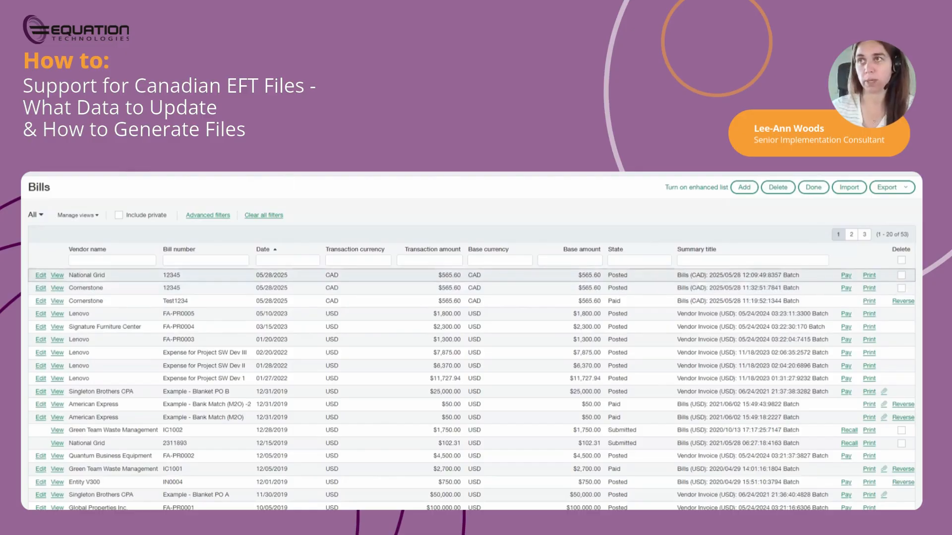
pyautogui.click(152, 177)
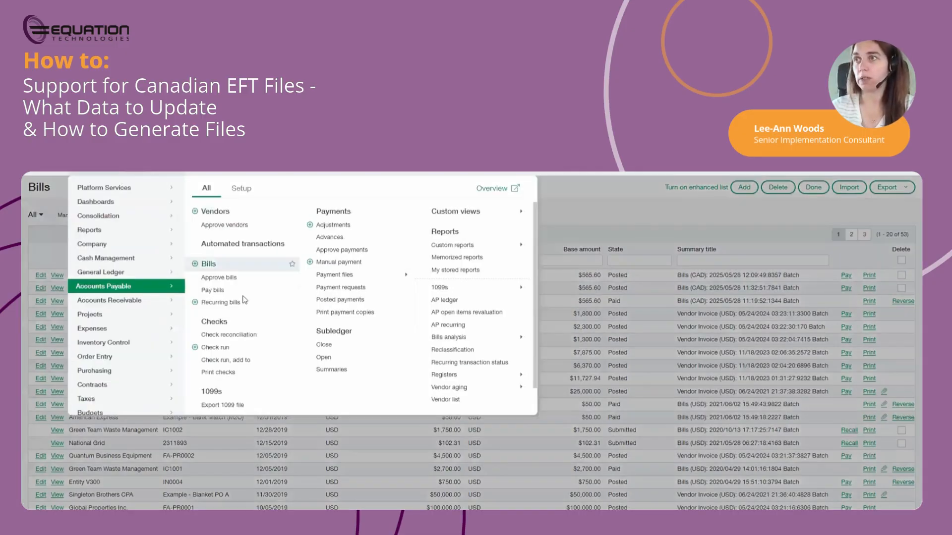
pyautogui.click(240, 293)
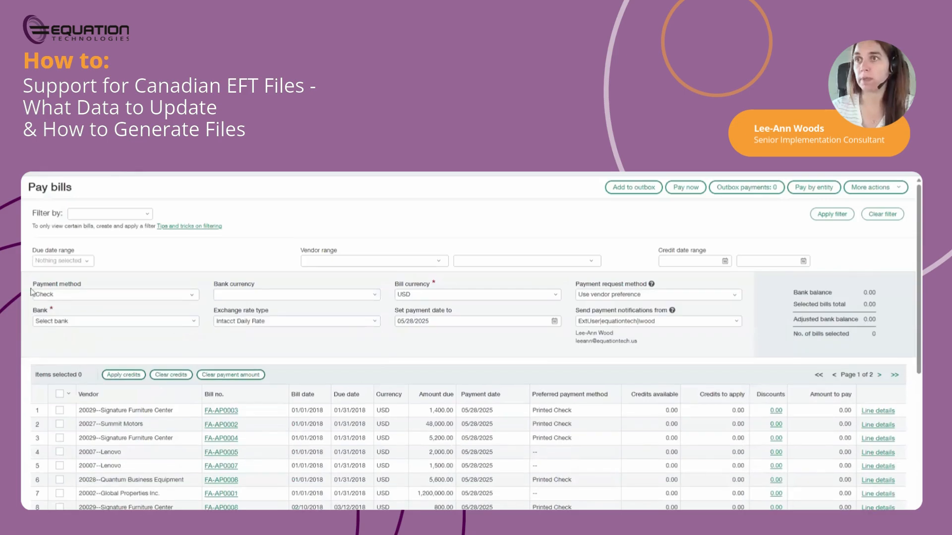
# Set the payment method to ACH or bank file, with CAD as both the bill currency and the bank currency.
pyautogui.click(135, 295)
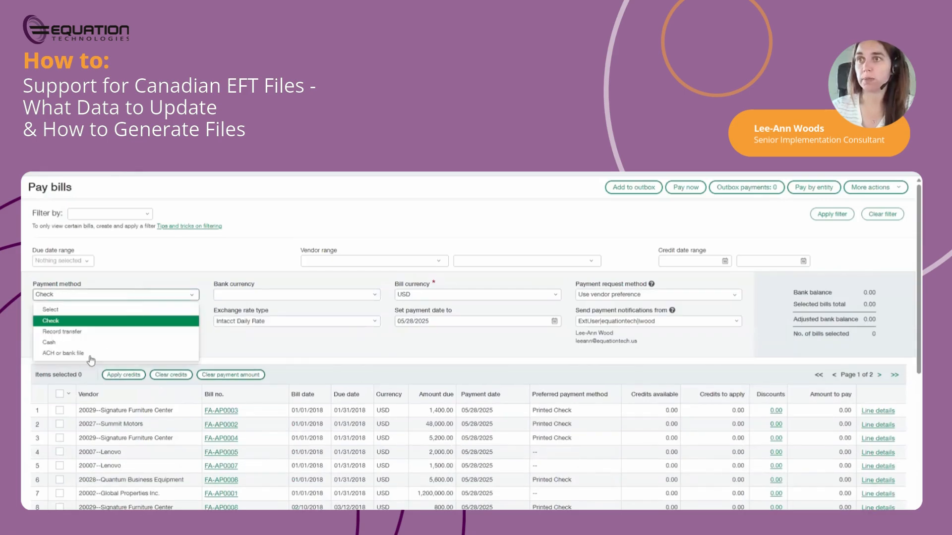
pyautogui.click(61, 354)
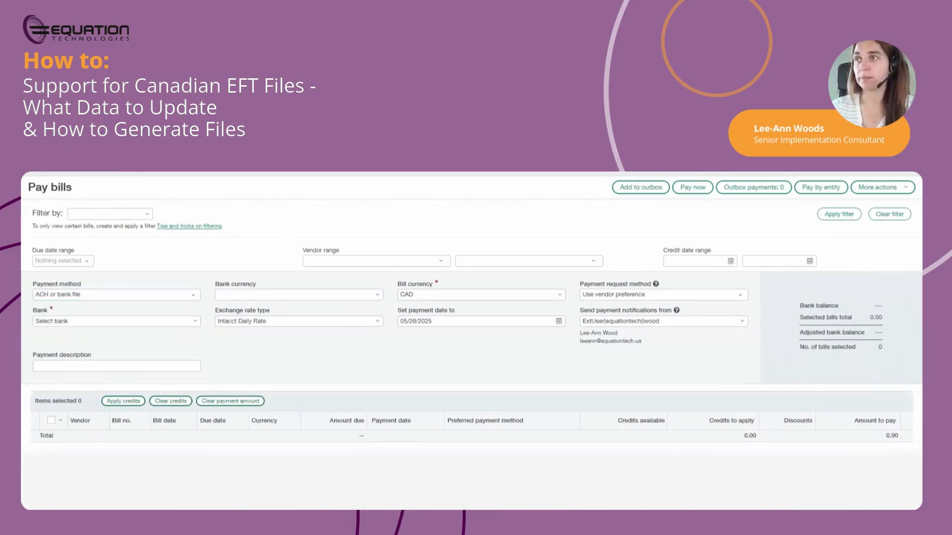
pyautogui.click(376, 300)
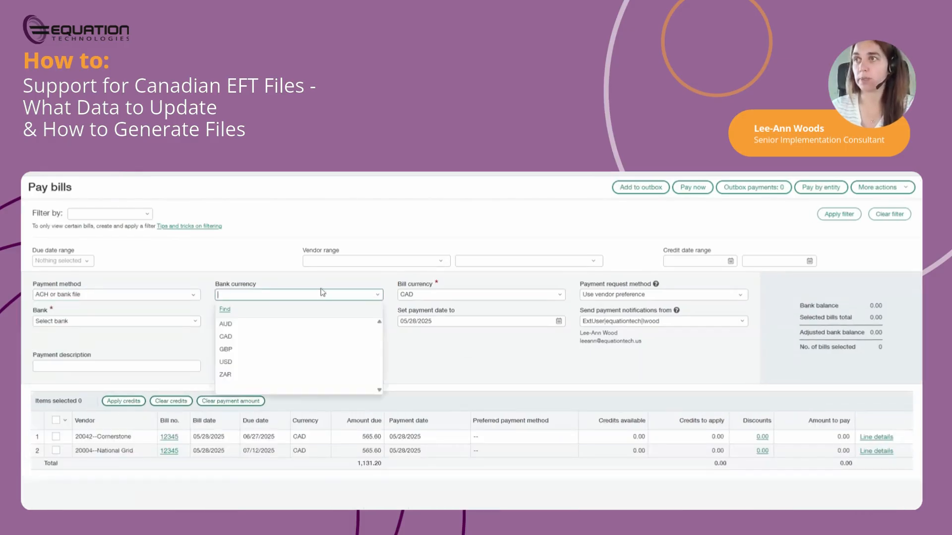
pyautogui.click(229, 337)
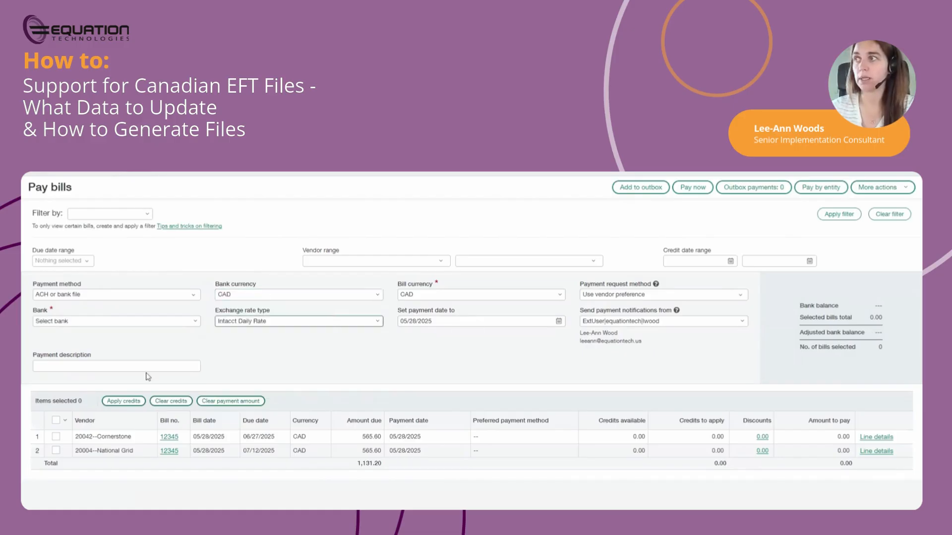
# Select 400_CHK--RBC as the bank for paying the bills.
pyautogui.click(55, 322)
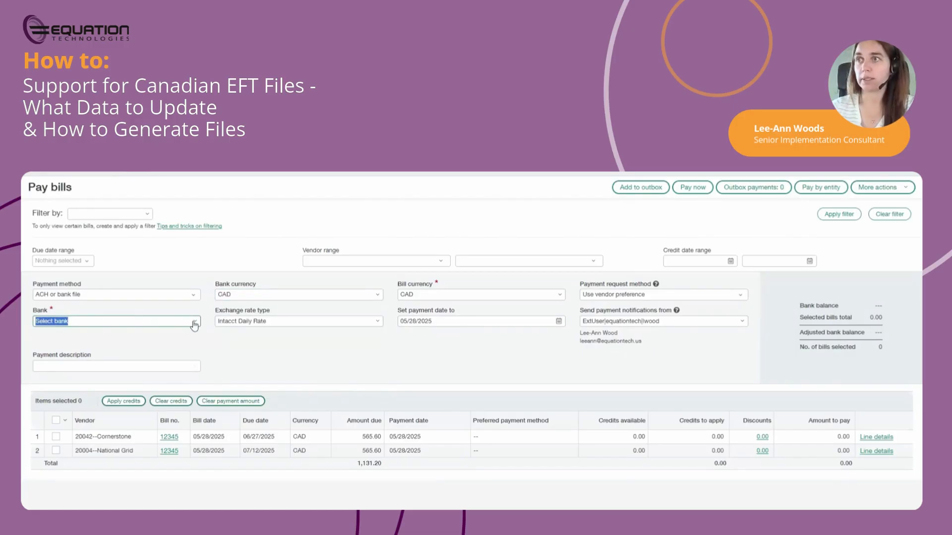
pyautogui.click(191, 321)
pyautogui.click(63, 348)
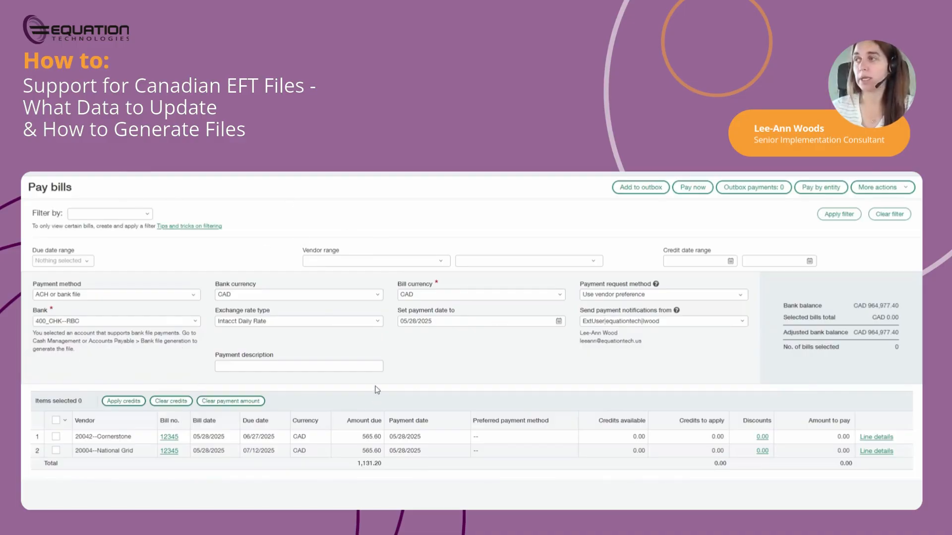
# Select both listed CAD bills, enter "Test description" as the payment description, and pay them immediately.
pyautogui.click(56, 421)
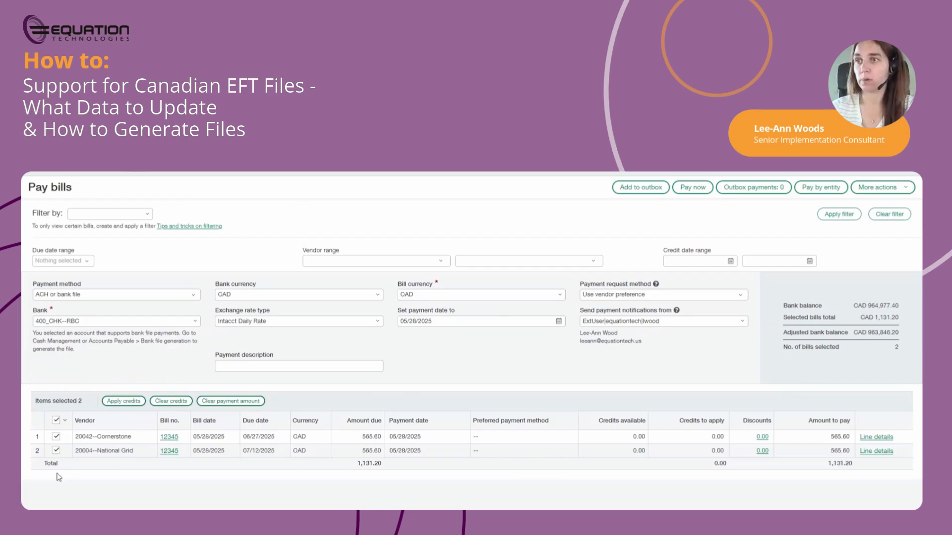
pyautogui.click(704, 189)
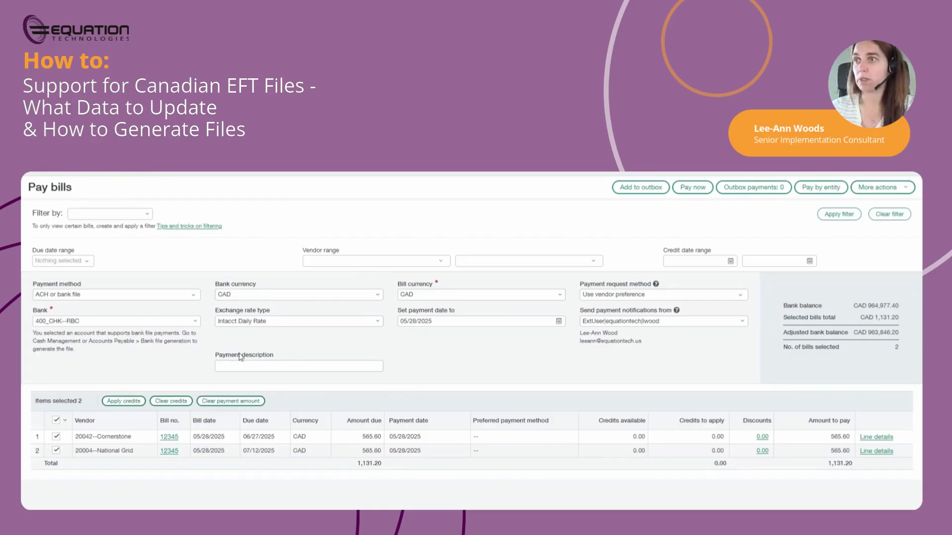
pyautogui.moveTo(221, 358); pyautogui.dragTo(278, 356)
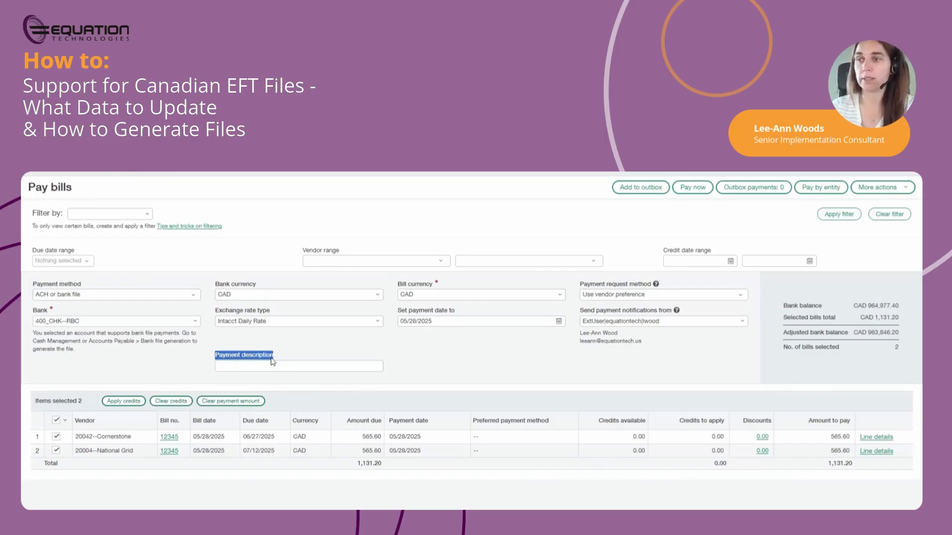
pyautogui.click(285, 368)
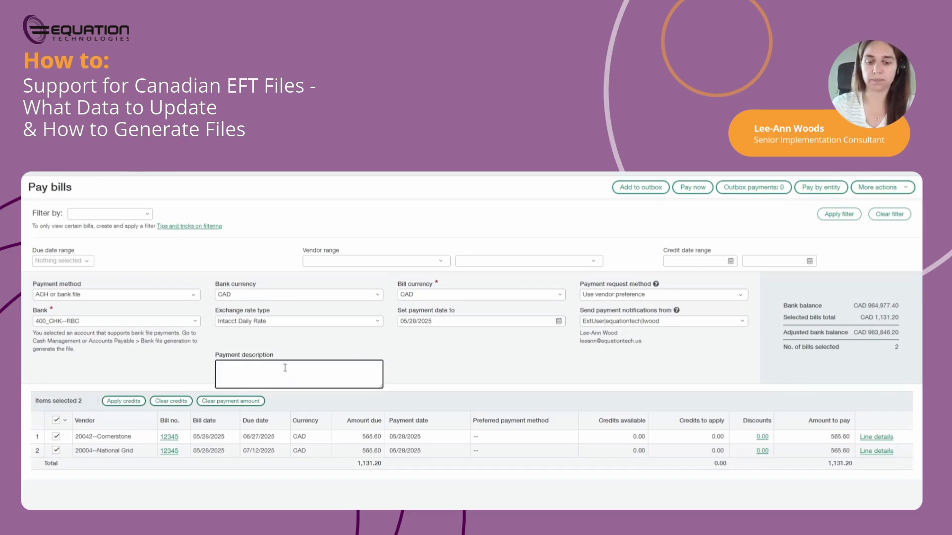
pyautogui.write('Test')
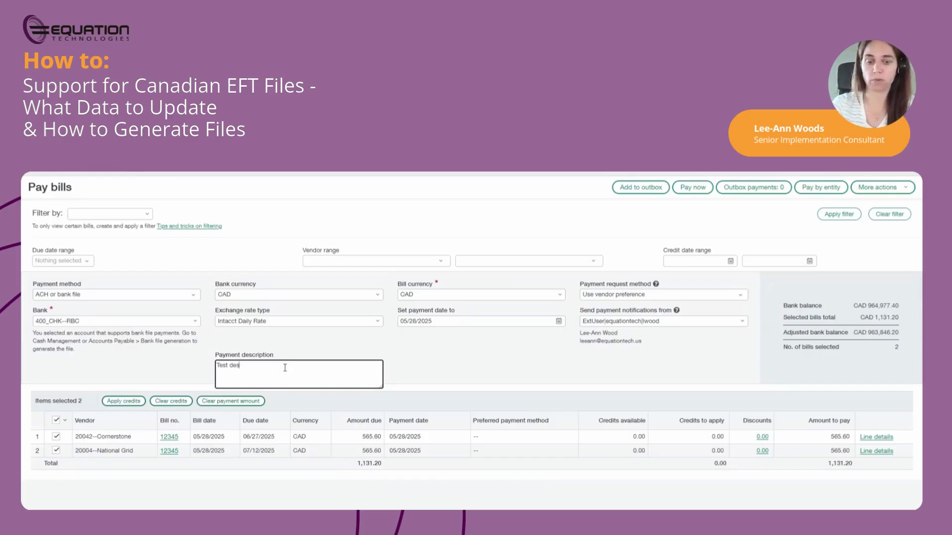
pyautogui.write('description')
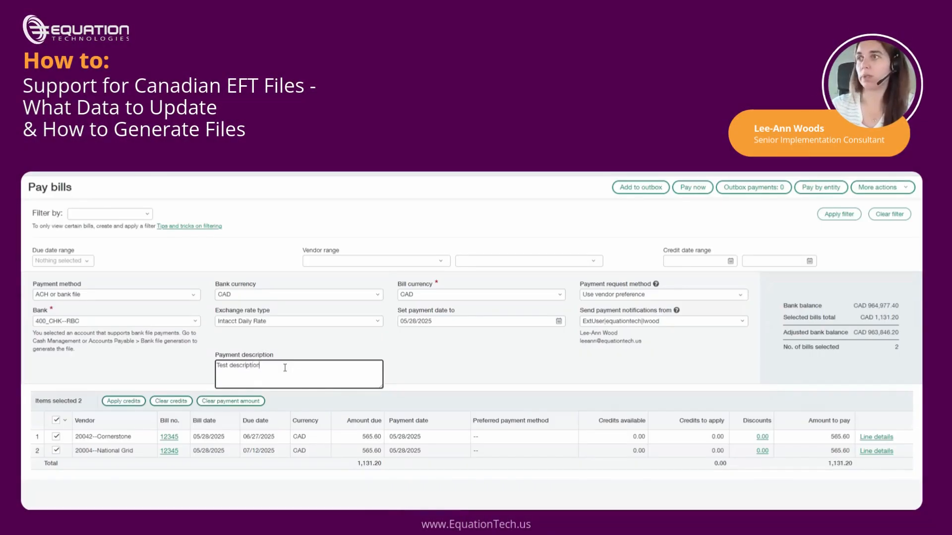
pyautogui.click(340, 383)
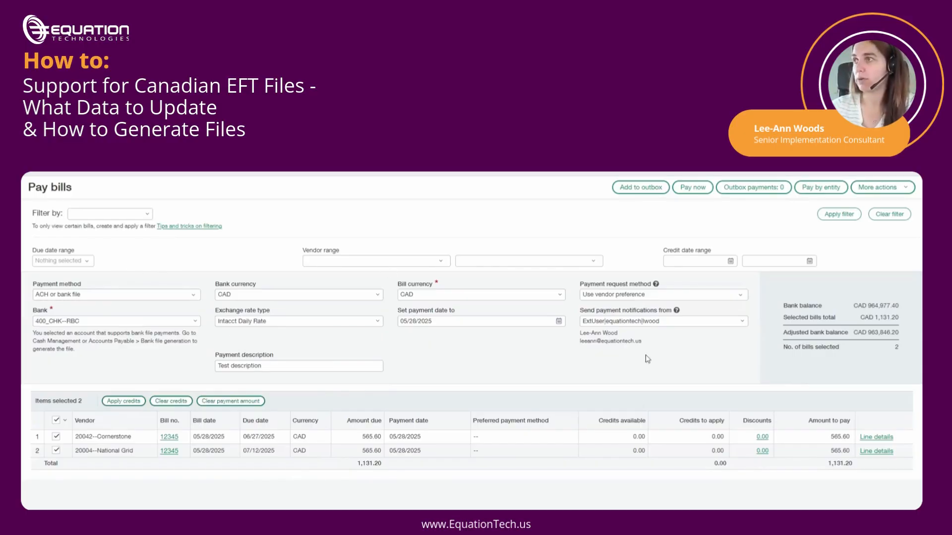
pyautogui.click(465, 322)
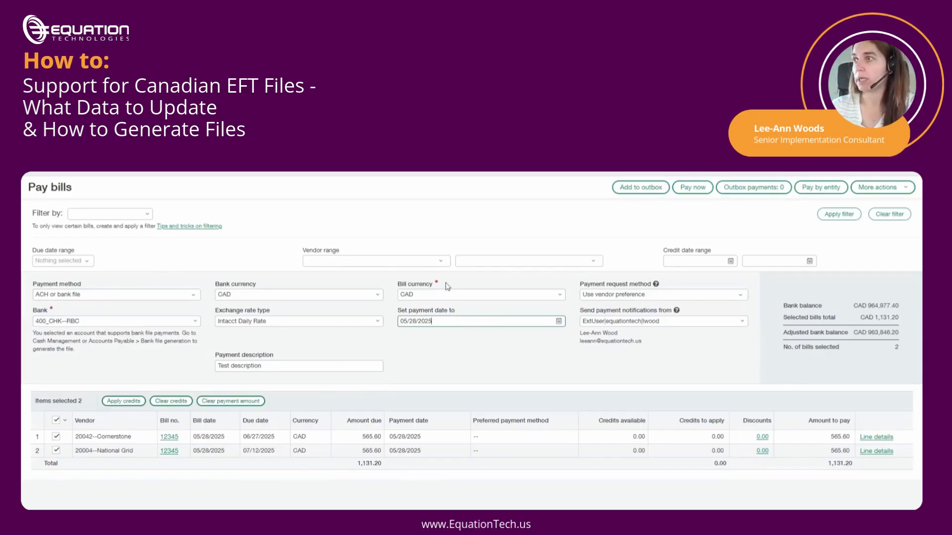
pyautogui.click(683, 188)
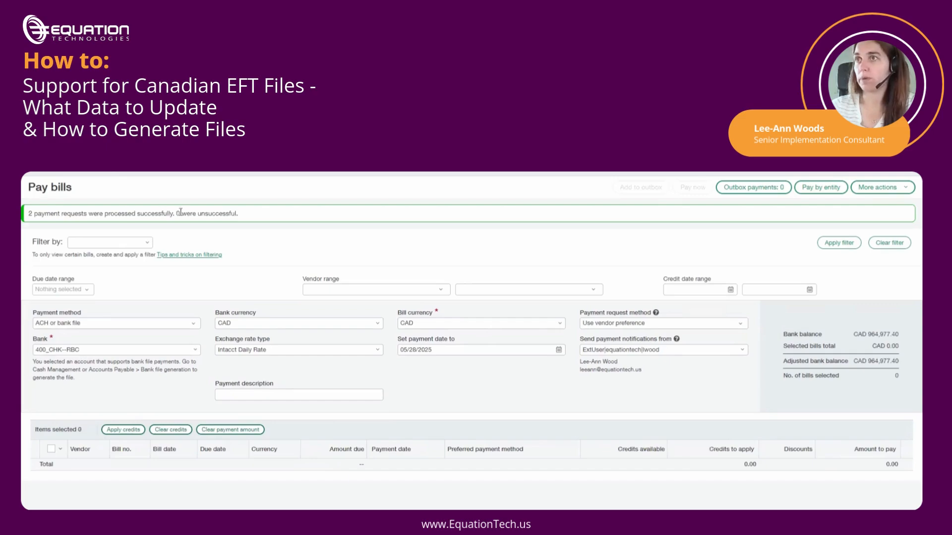
# View the Accounts Payable bills list and check the state of the newly paid National Grid and Cornerstone bills.
pyautogui.click(165, 175)
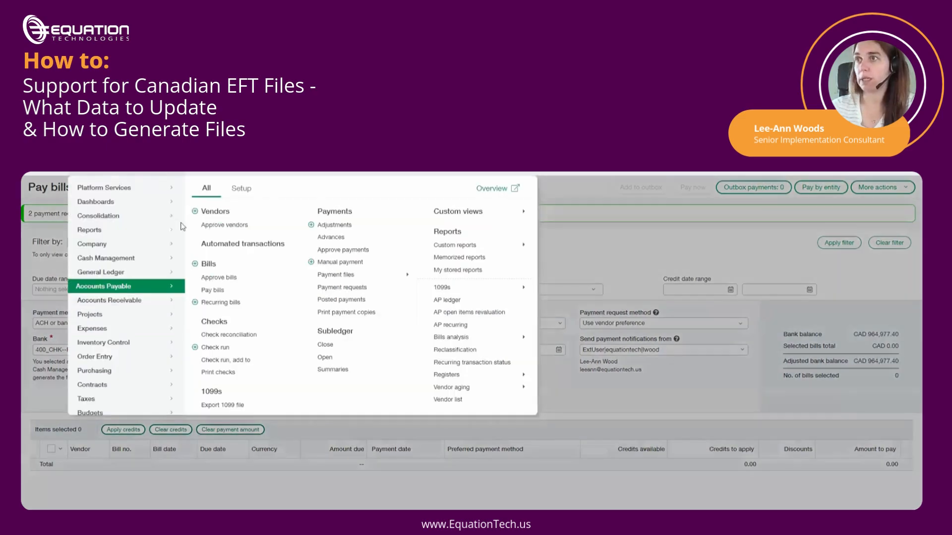
pyautogui.click(218, 266)
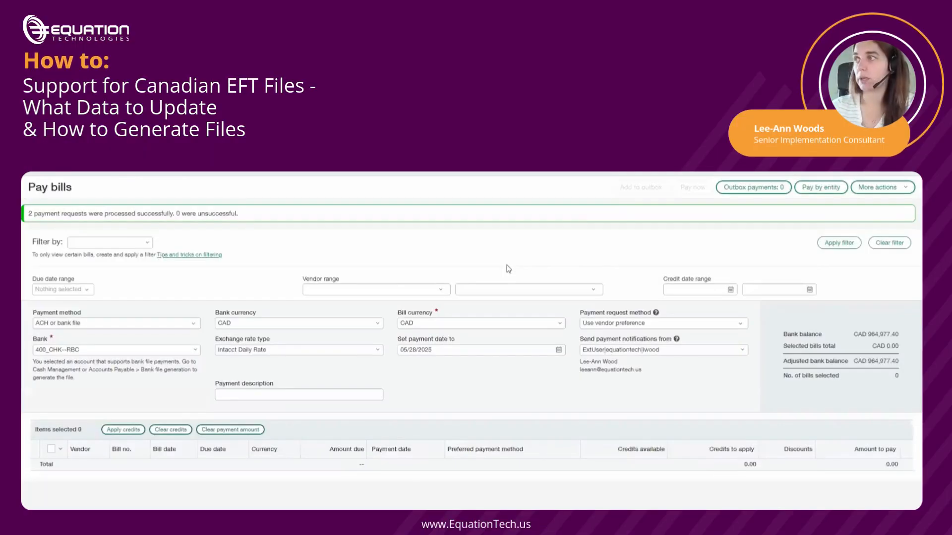
pyautogui.moveTo(633, 276); pyautogui.dragTo(610, 290)
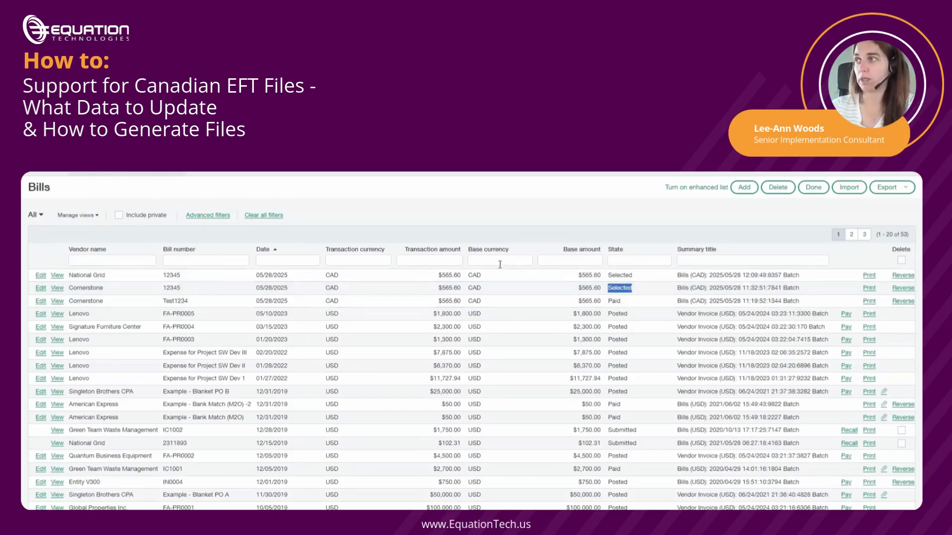
# Generate a bank payment file from the National Grid and Cornerstone payments in Cash Management's bank file generation.
pyautogui.click(119, 173)
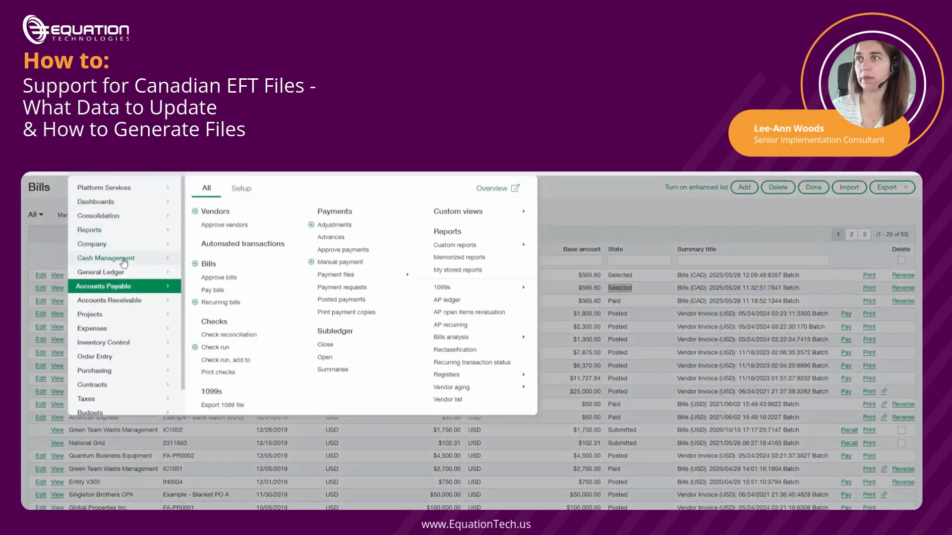
pyautogui.click(121, 258)
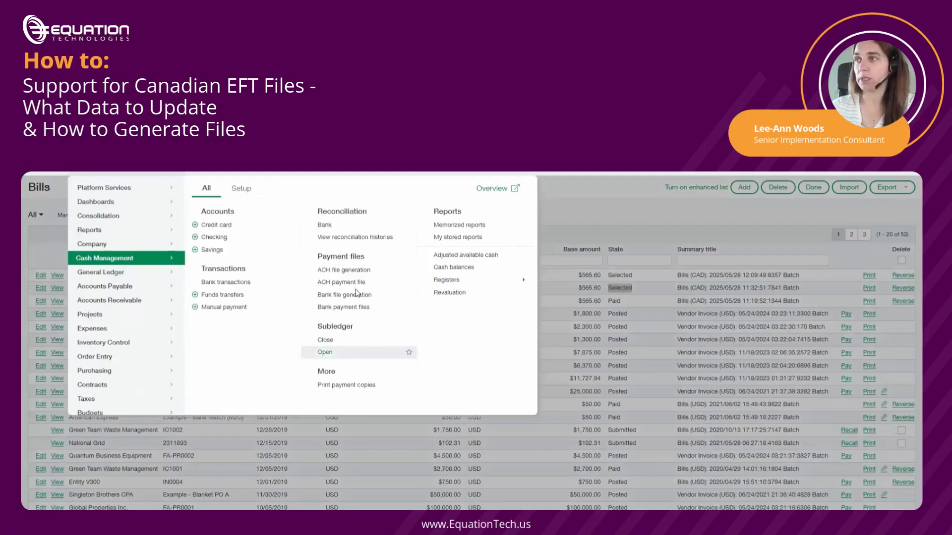
pyautogui.click(374, 300)
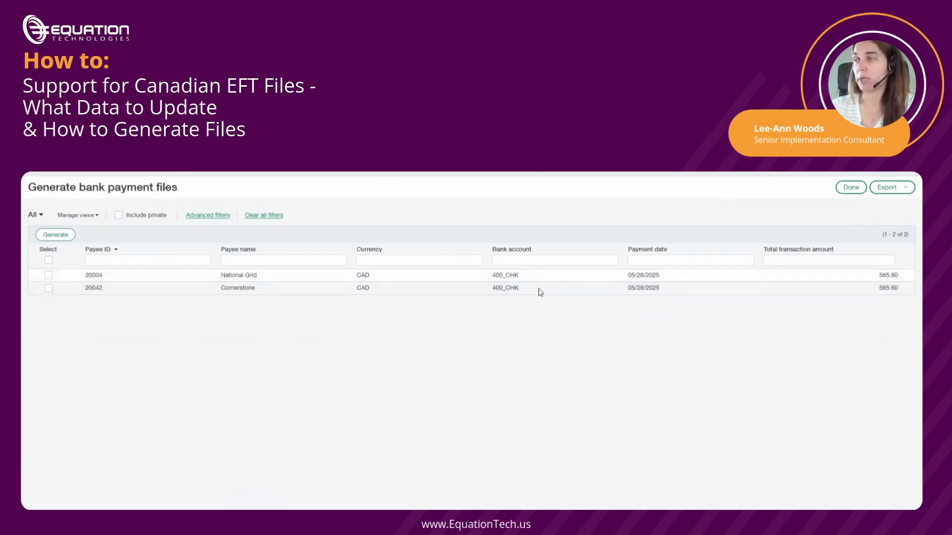
pyautogui.click(48, 260)
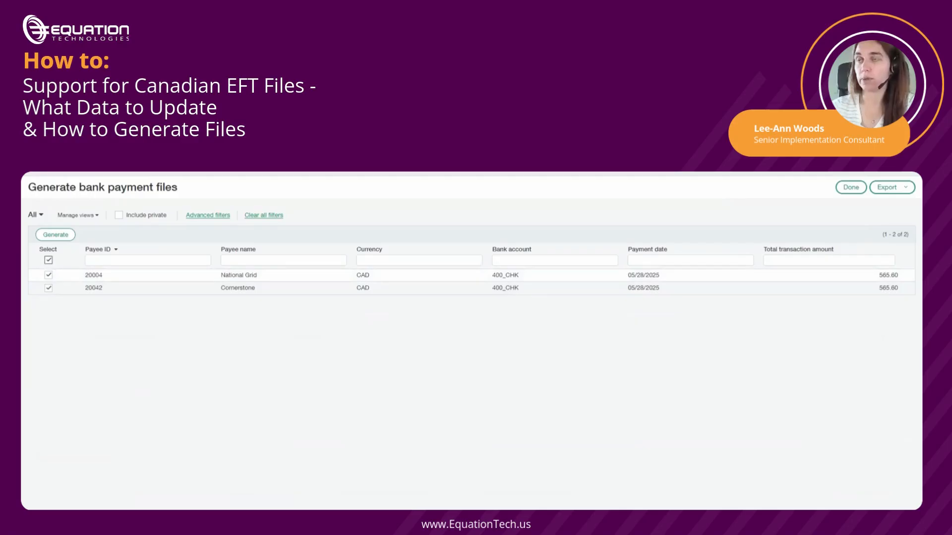
pyautogui.click(55, 234)
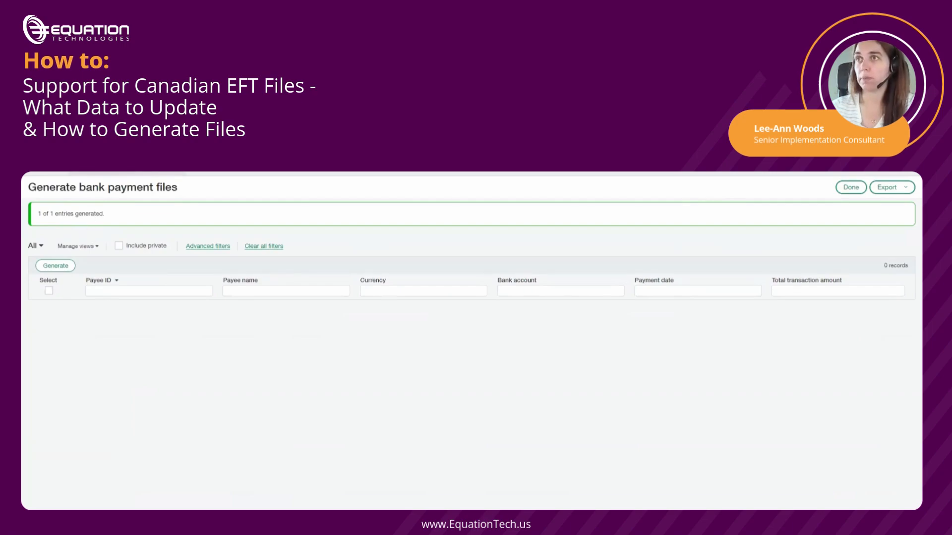
# View the Cash Management bank payment files, check the new file's state, and refresh the list.
pyautogui.click(127, 174)
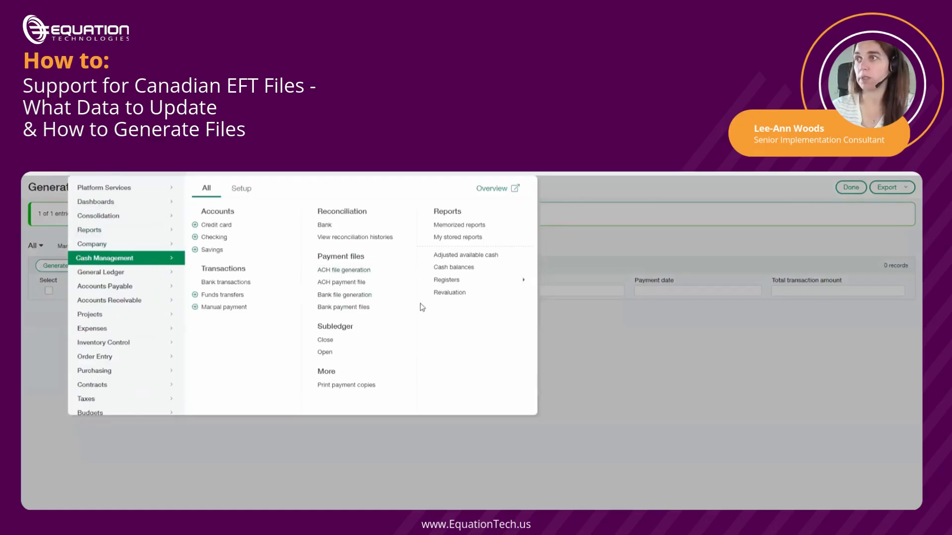
pyautogui.click(346, 308)
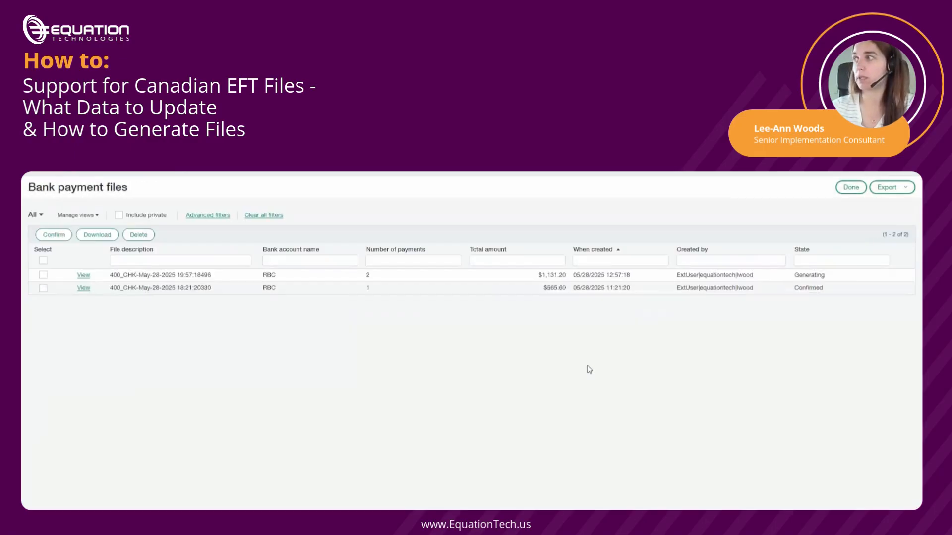
pyautogui.moveTo(802, 281); pyautogui.dragTo(794, 281)
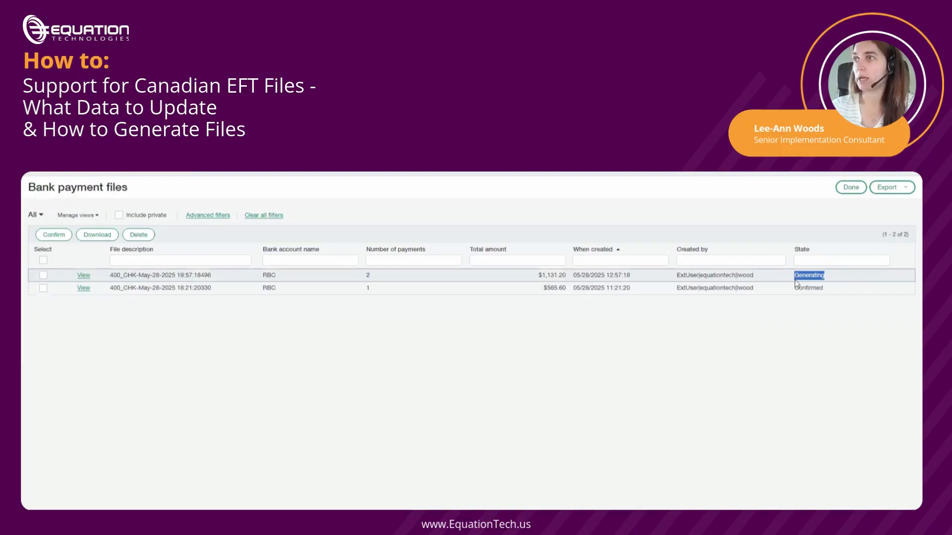
pyautogui.click(187, 261)
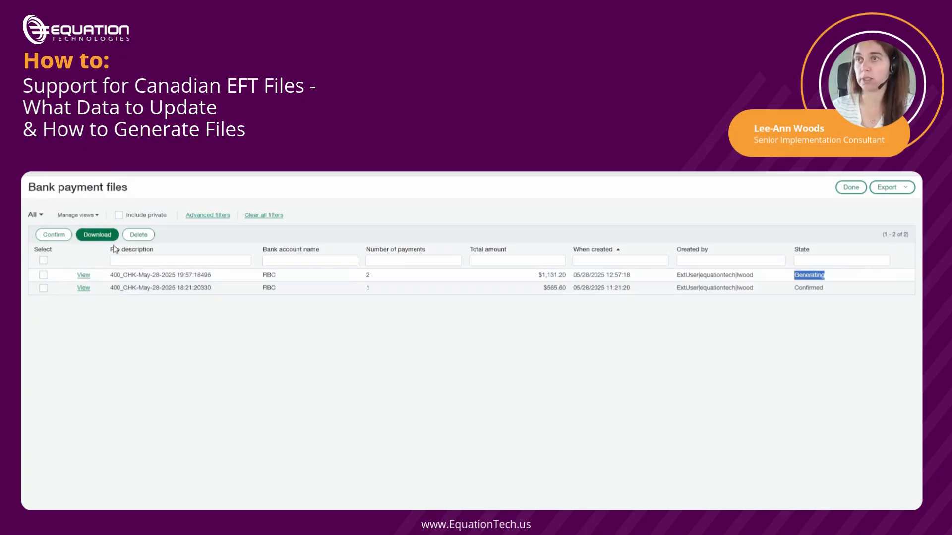
pyautogui.click(151, 264)
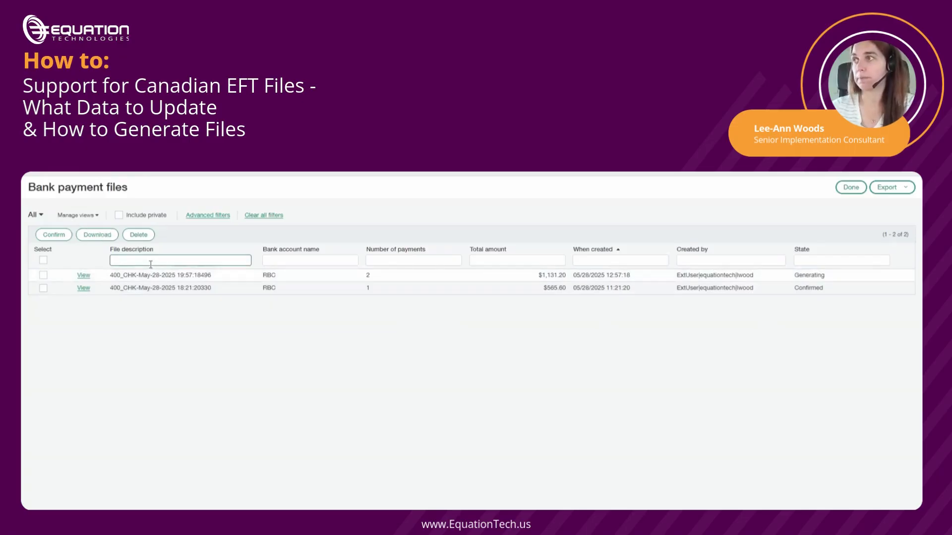
pyautogui.press('Return')
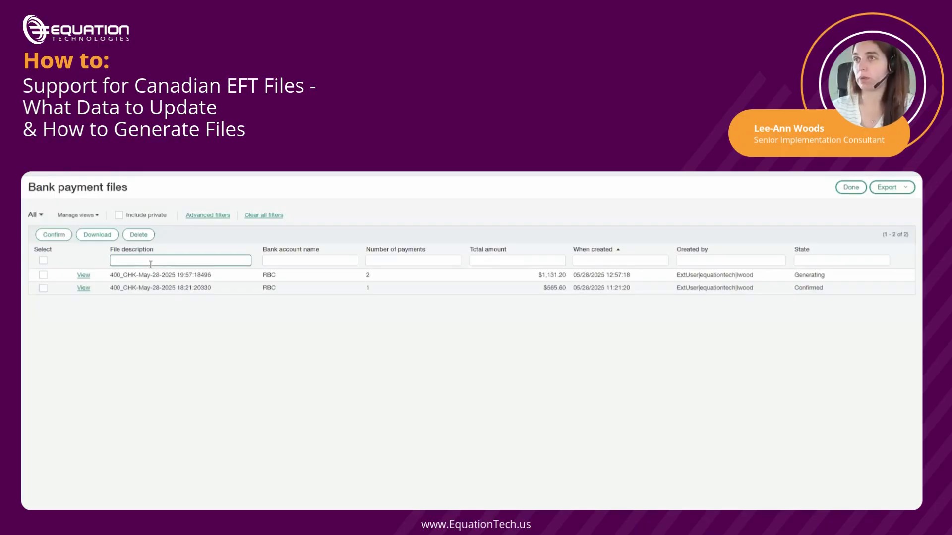
pyautogui.press('Return')
# Examine the new bank file's payment information, including each payee's description, and return to the list of bank payment files.
pyautogui.click(83, 275)
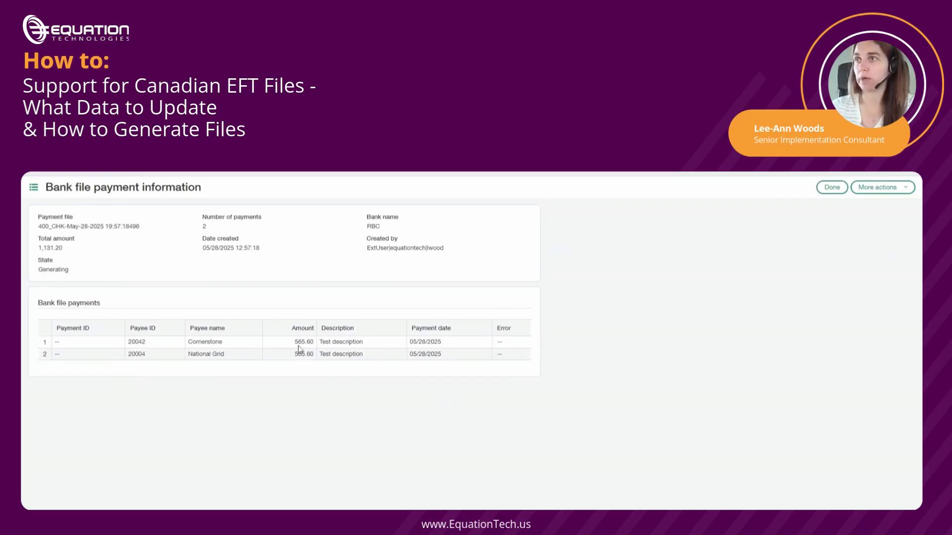
pyautogui.moveTo(364, 339); pyautogui.dragTo(320, 360)
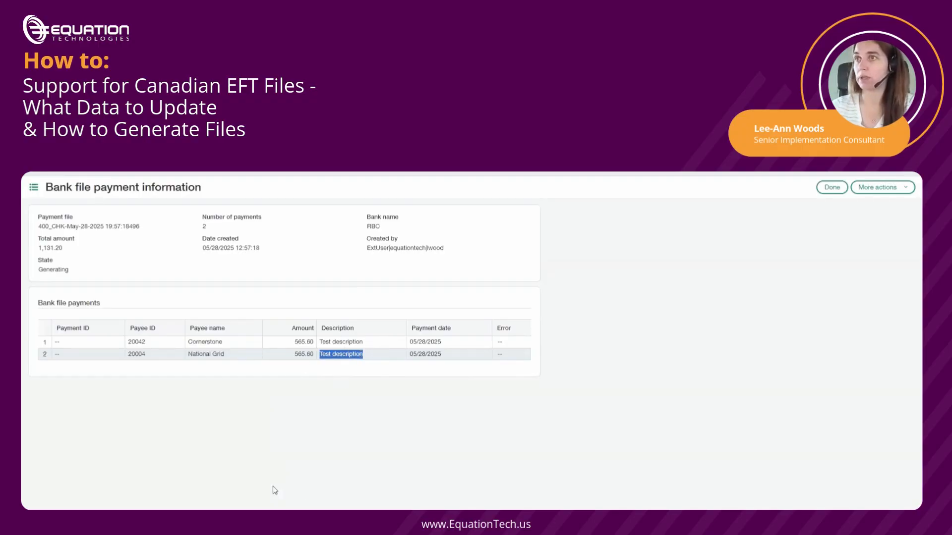
pyautogui.click(827, 188)
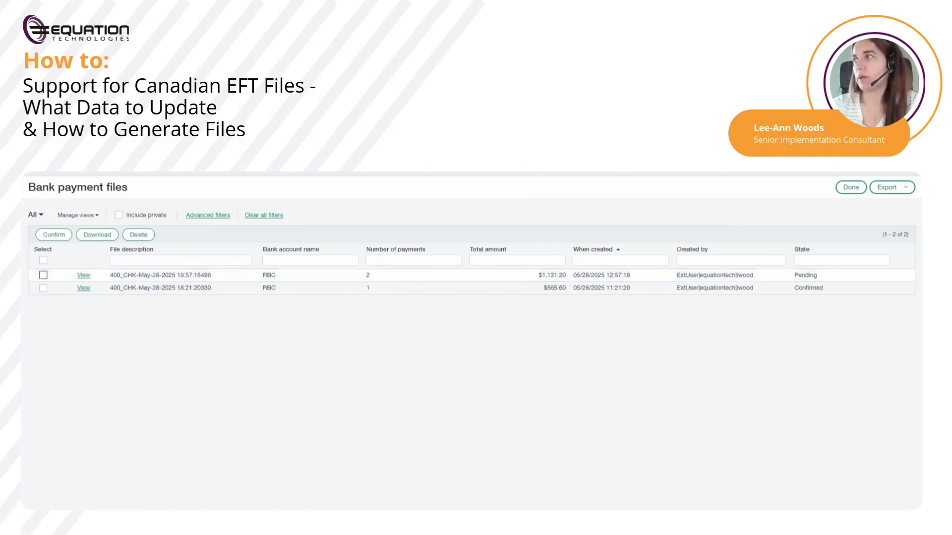
# Download the pending RBC bank payment file and examine the payee and record lines in its text.
pyautogui.moveTo(818, 278); pyautogui.dragTo(793, 279)
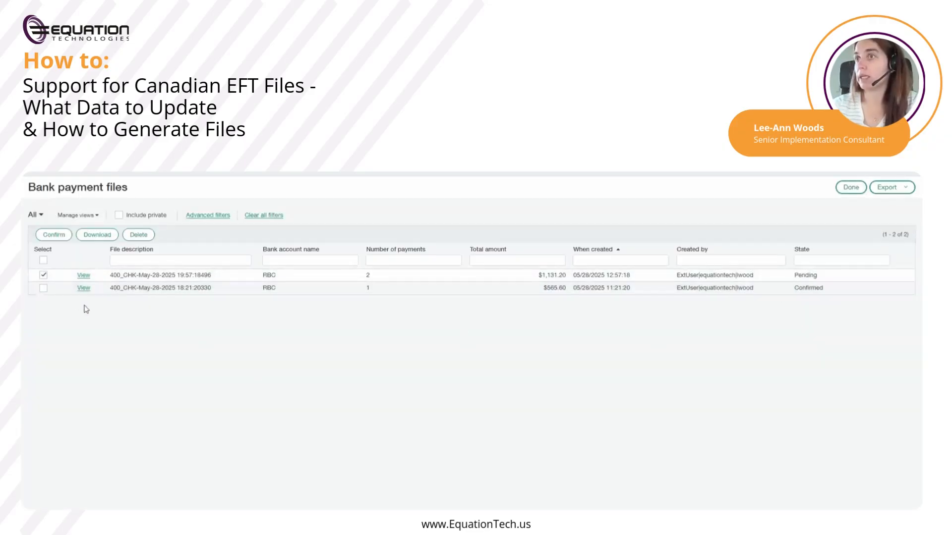
pyautogui.click(97, 234)
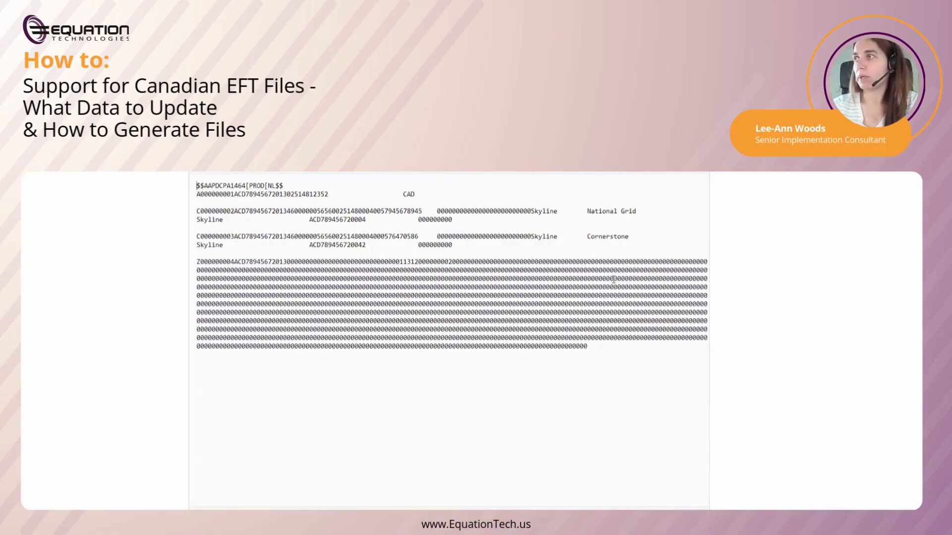
pyautogui.moveTo(631, 212); pyautogui.dragTo(584, 239)
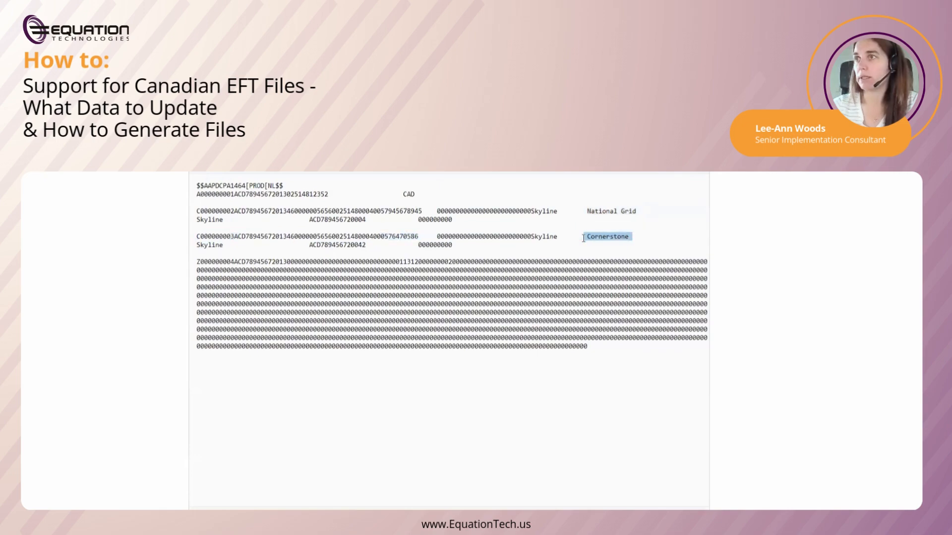
pyautogui.click(191, 196)
pyautogui.click(194, 266)
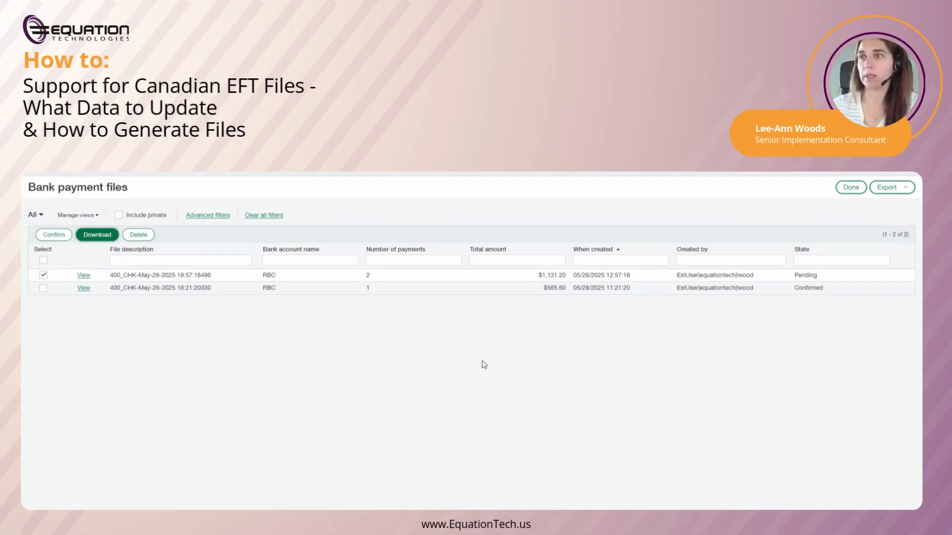
# Confirm the downloaded bank payment file and check the state of its bills in the Accounts Payable bills list.
pyautogui.click(57, 238)
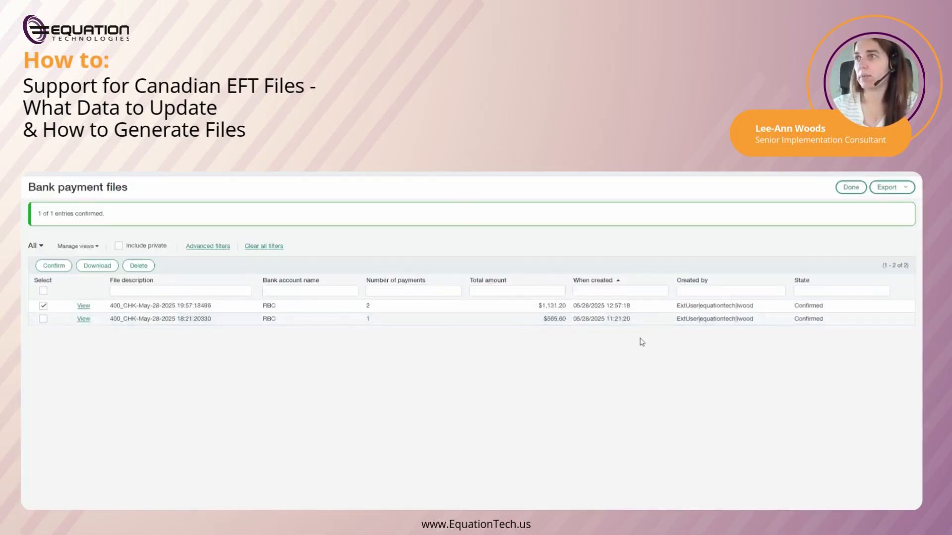
pyautogui.click(139, 174)
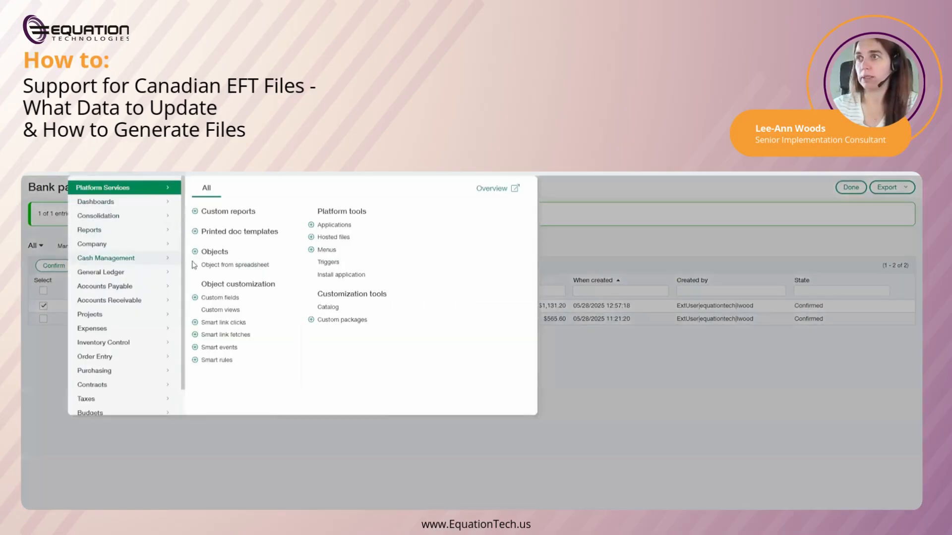
pyautogui.click(174, 284)
pyautogui.click(218, 263)
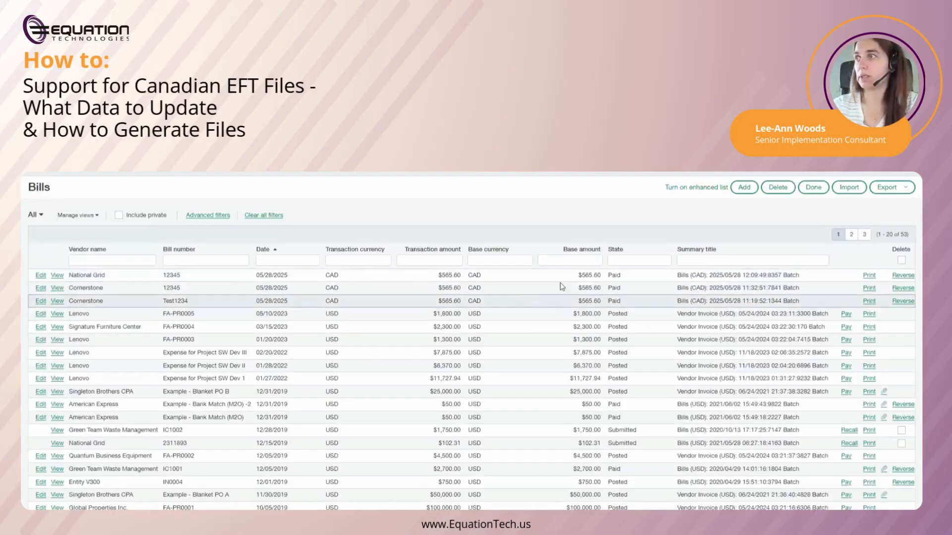
pyautogui.moveTo(621, 276); pyautogui.dragTo(588, 288)
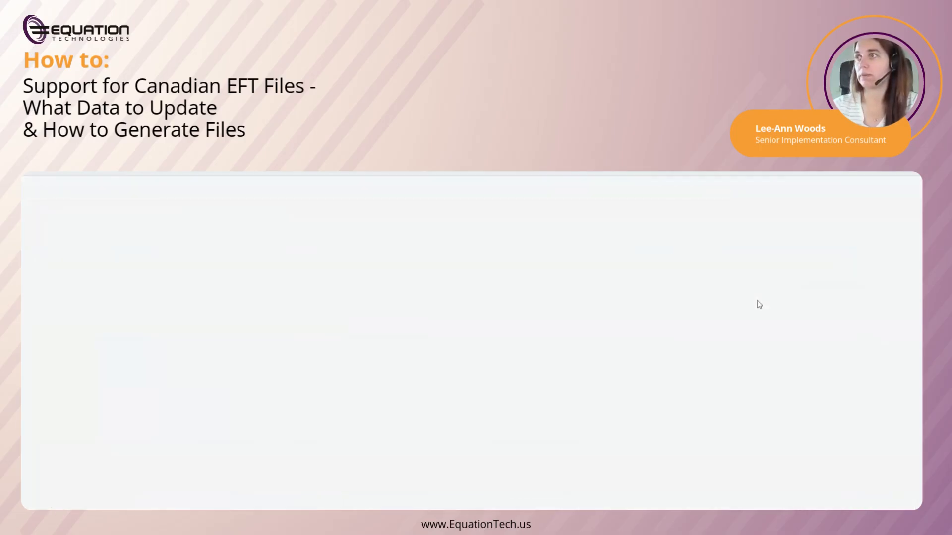
# Examine the payment method on National Grid's CAD bill and its payment details in the Bills register.
pyautogui.click(559, 294)
pyautogui.doubleClick(559, 293)
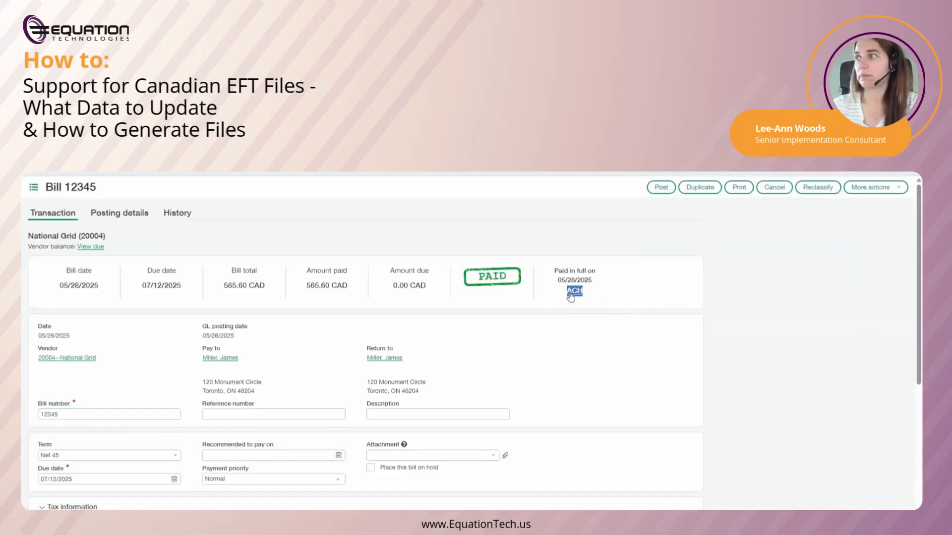
pyautogui.click(575, 292)
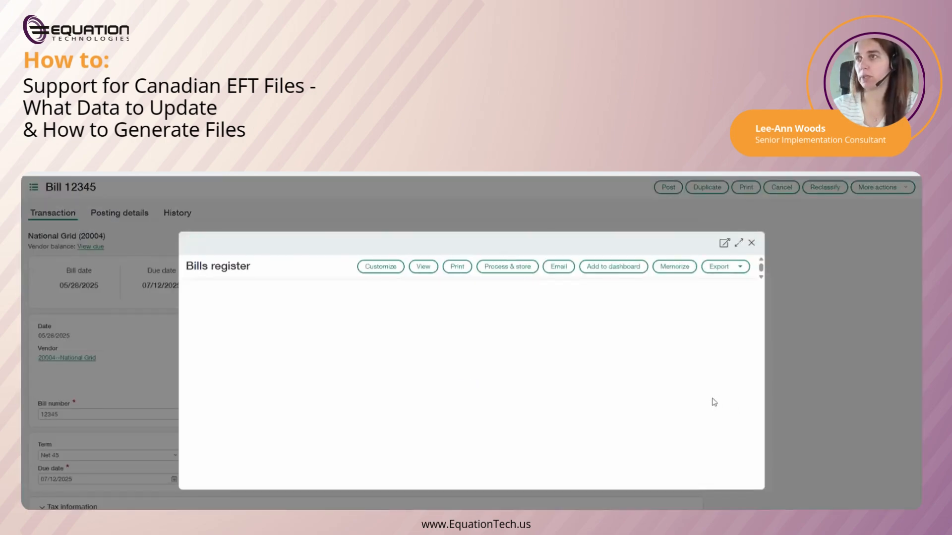
pyautogui.moveTo(617, 487); pyautogui.dragTo(731, 487)
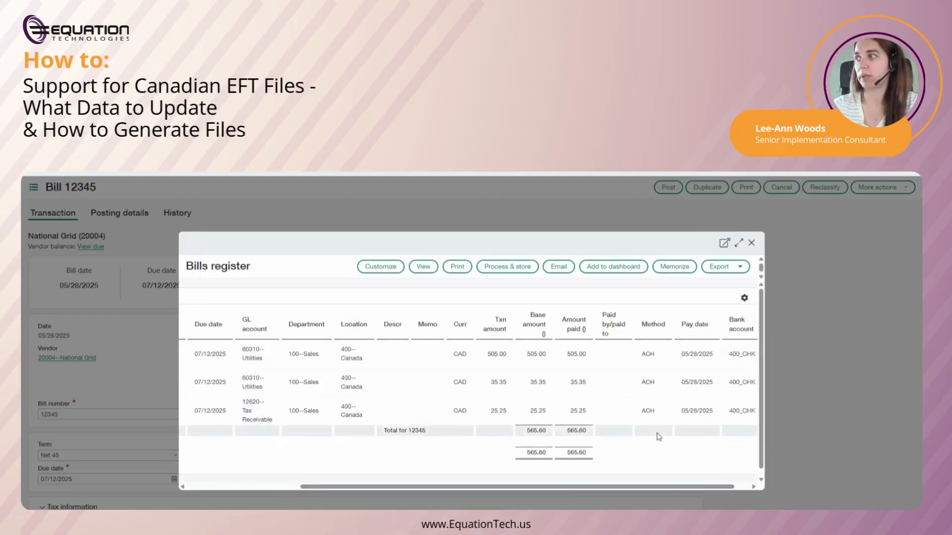